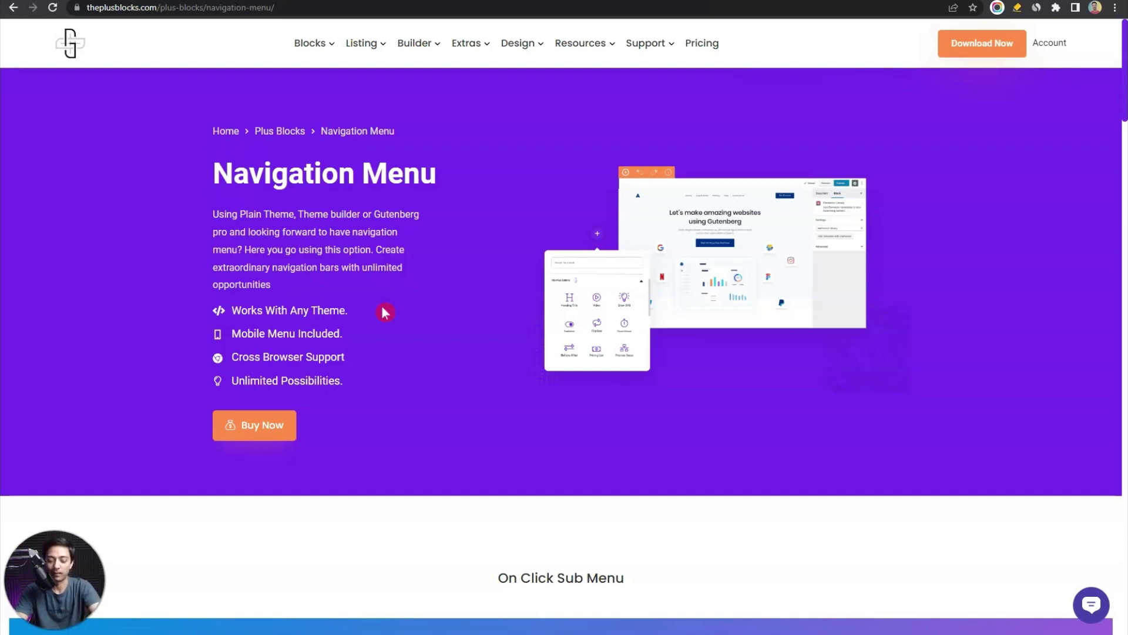
# Scroll through the theplusblocks.com navigation and mega menu demos and view the Services submenu types.
pyautogui.scroll(-7, 620, 300)
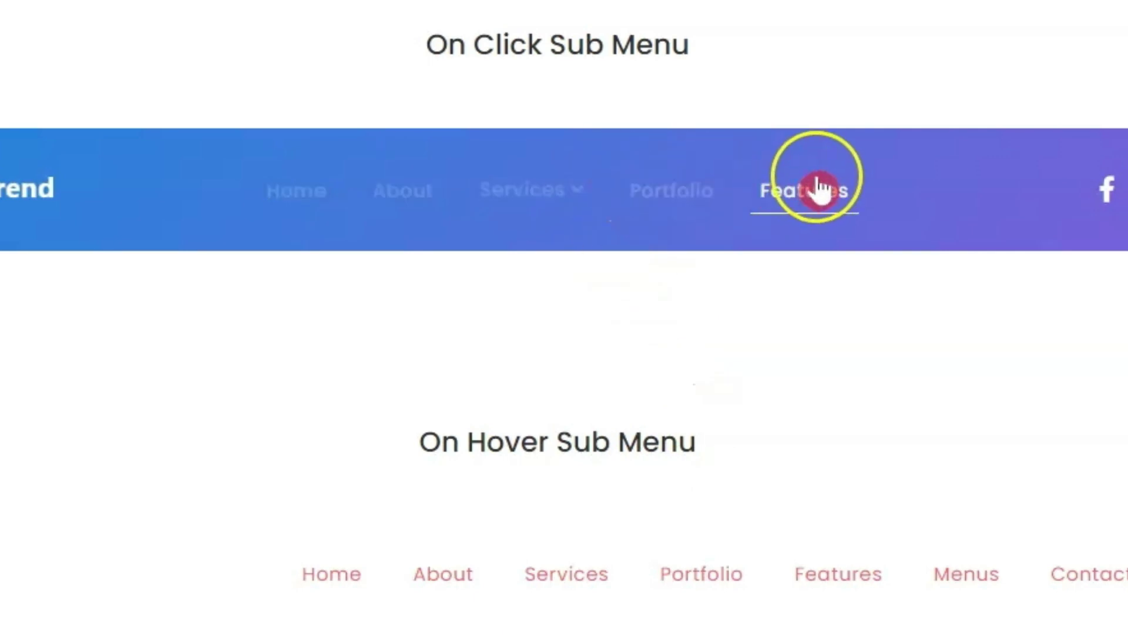
pyautogui.scroll(-3, 864, 410)
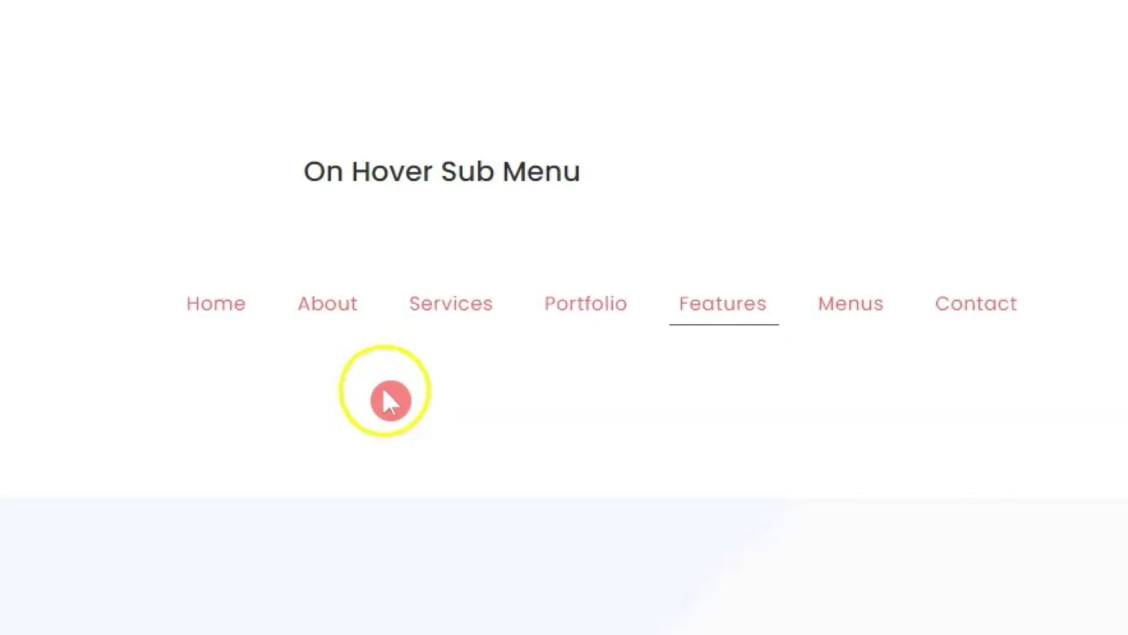
pyautogui.moveTo(457, 302)
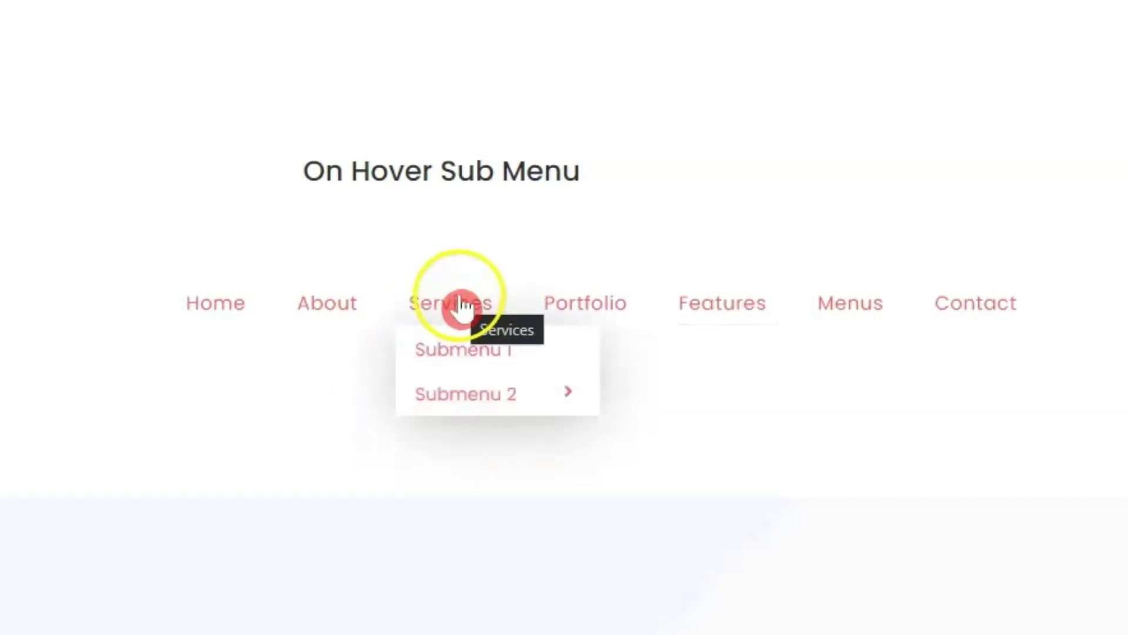
pyautogui.moveTo(578, 395)
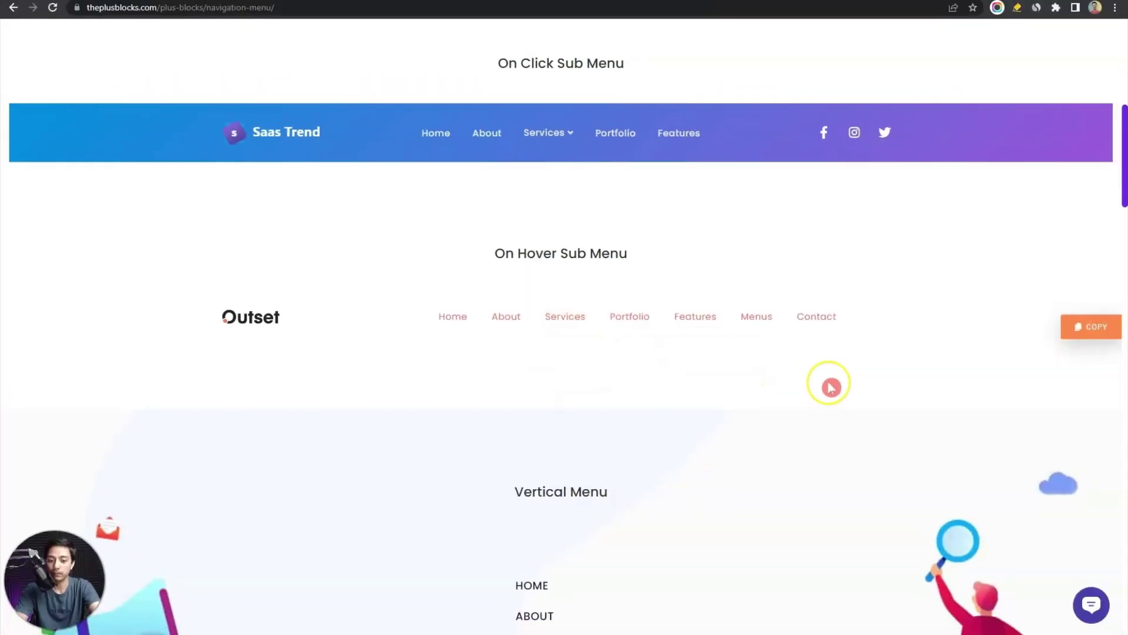
pyautogui.scroll(-5, 1000, 445)
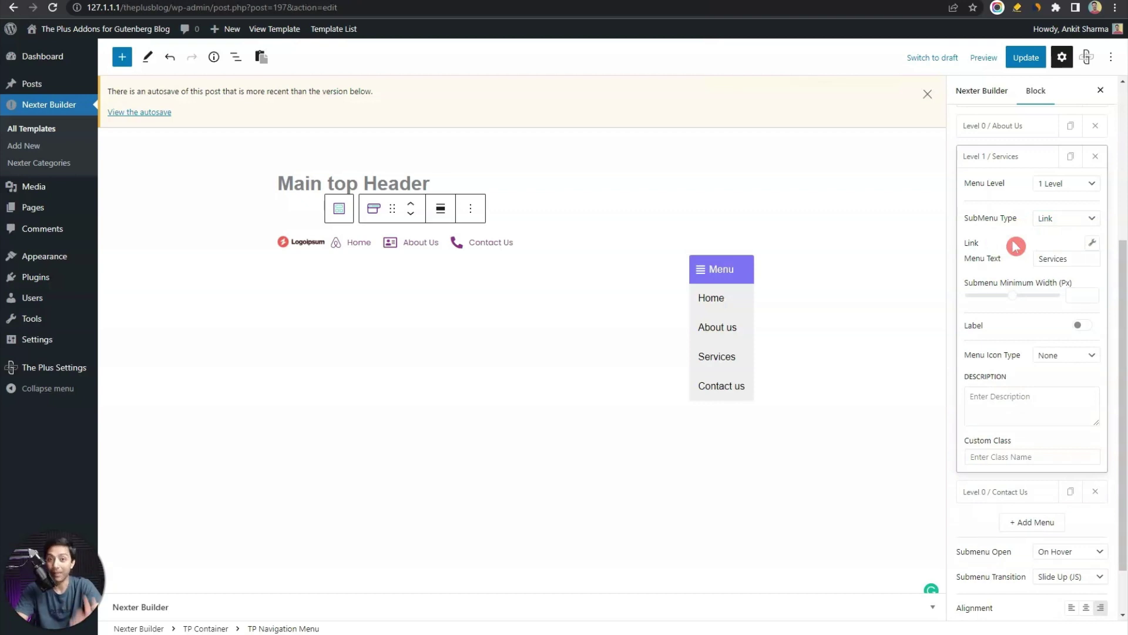
pyautogui.click(1059, 220)
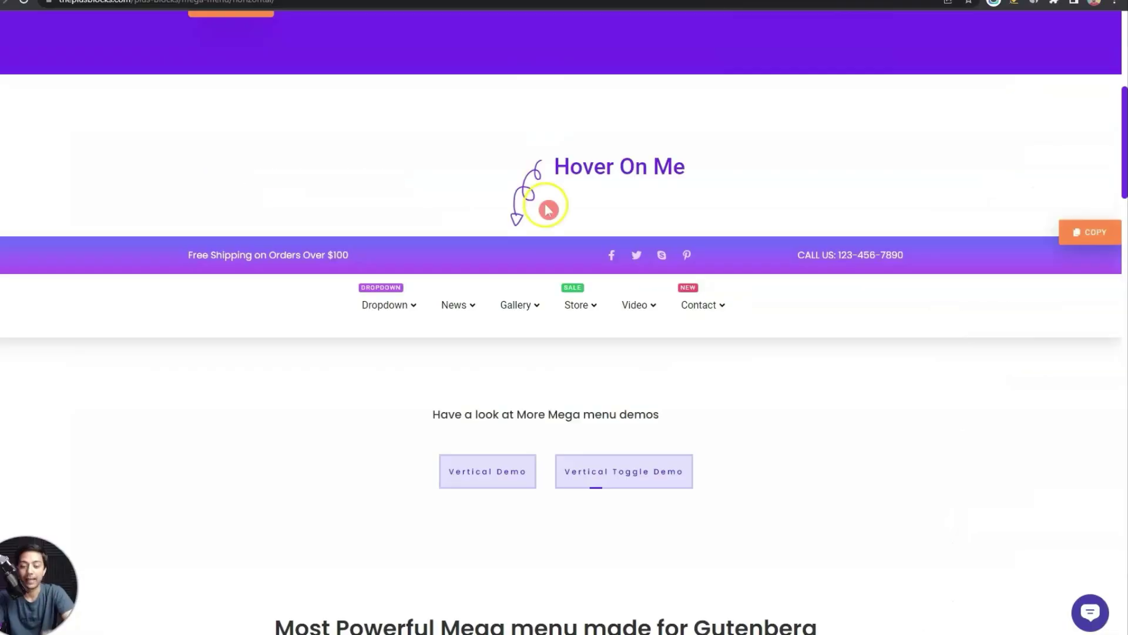
pyautogui.moveTo(594, 309)
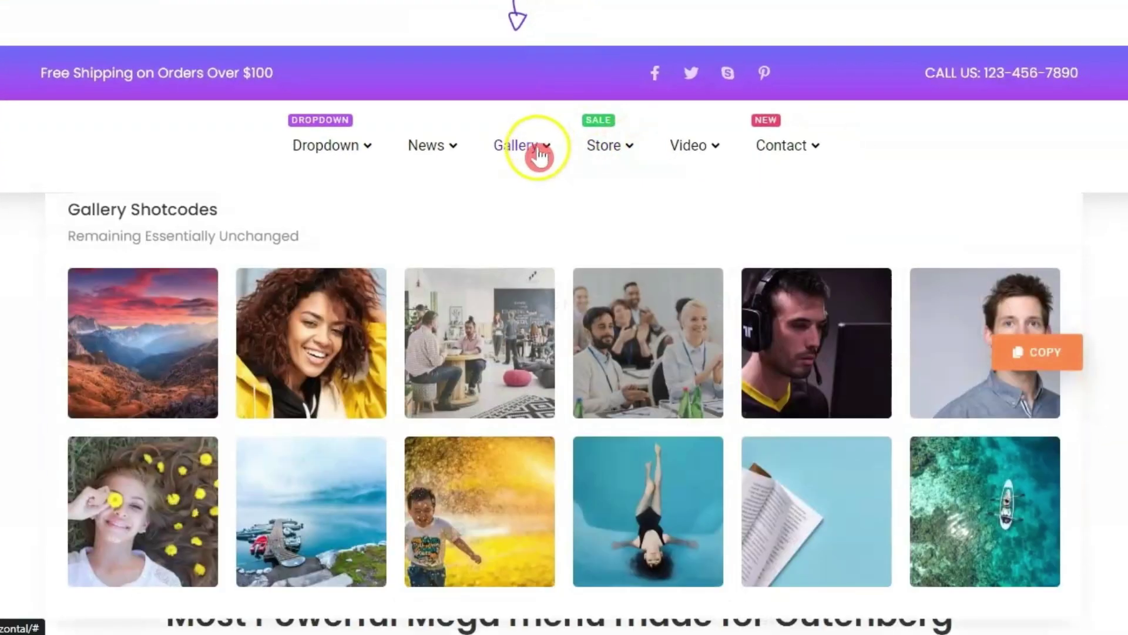
pyautogui.moveTo(668, 274)
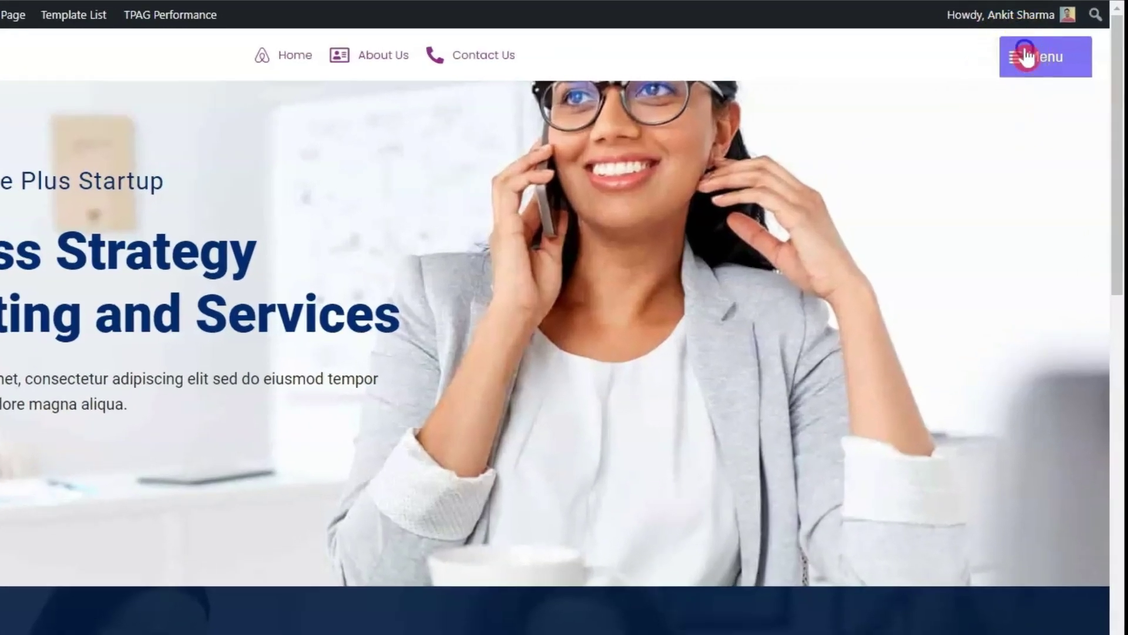
# Open and close the demo site's collapsed navigation menu twice.
pyautogui.click(1058, 58)
pyautogui.click(1026, 57)
pyautogui.click(1026, 57)
pyautogui.click(1025, 57)
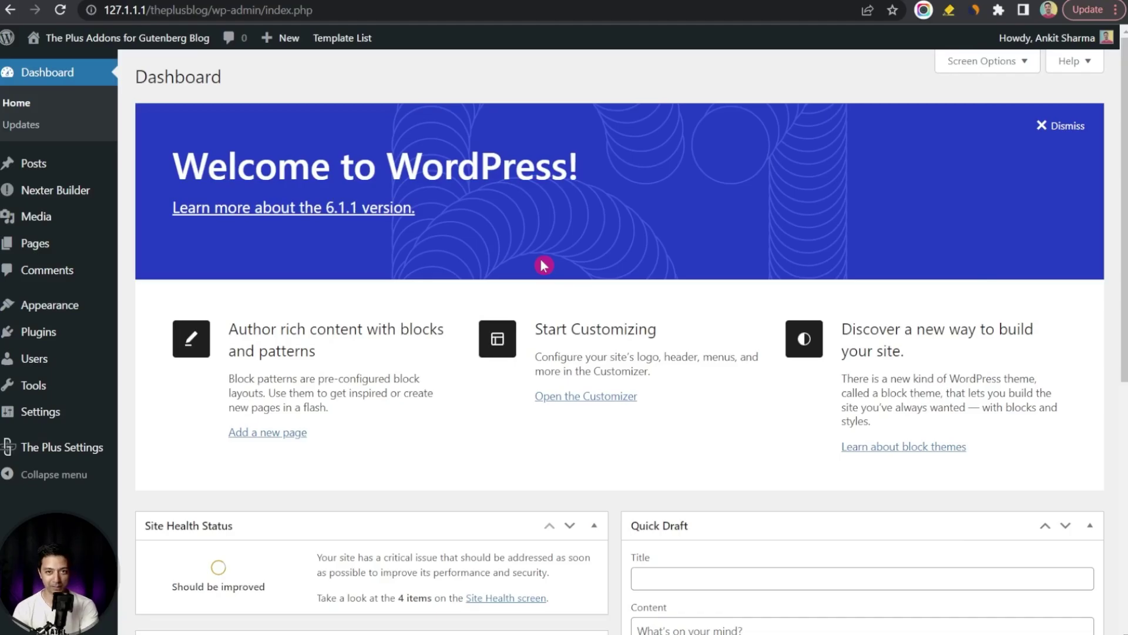
# Check the installed plugins, then turn the Navigation Menu block on under Plus Blocks and save.
pyautogui.click(41, 332)
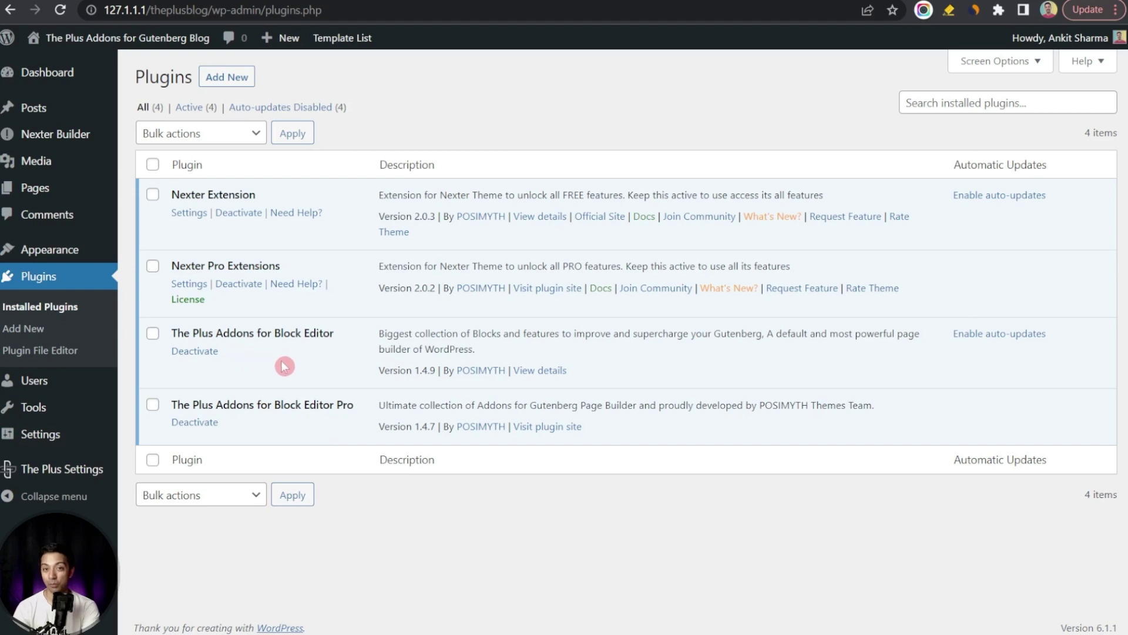
pyautogui.moveTo(84, 470)
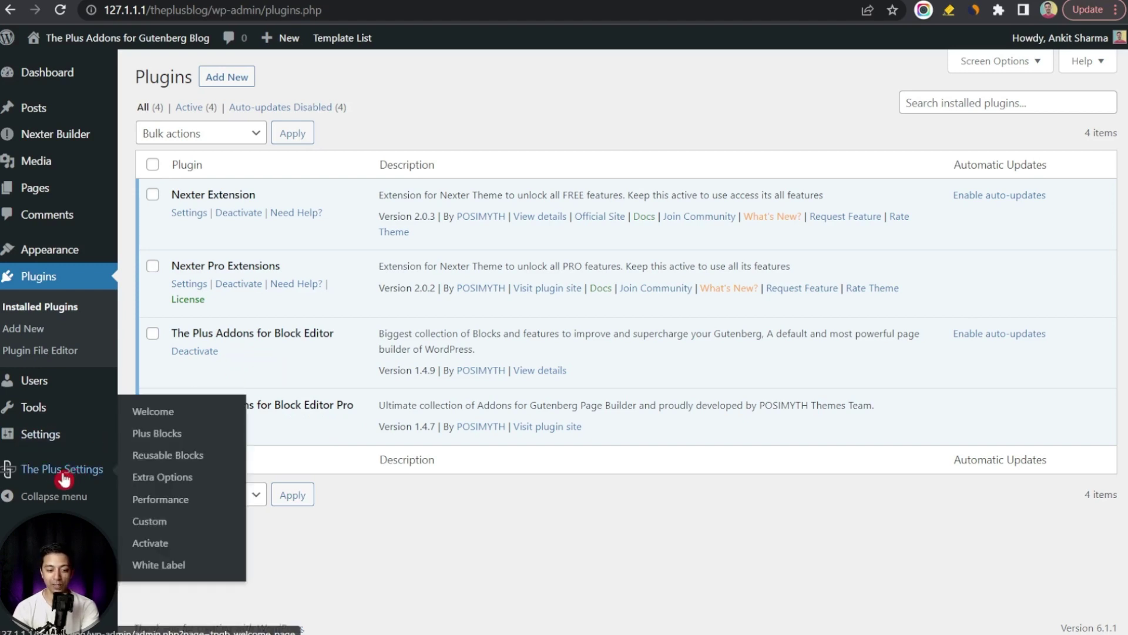
pyautogui.click(150, 433)
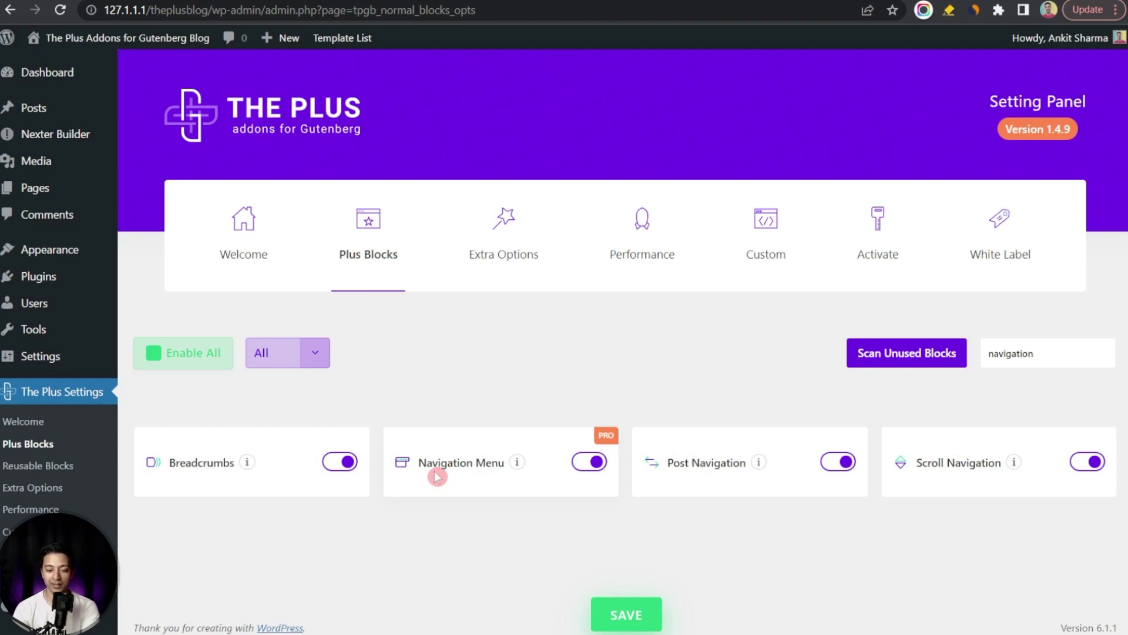
pyautogui.click(605, 452)
pyautogui.click(590, 470)
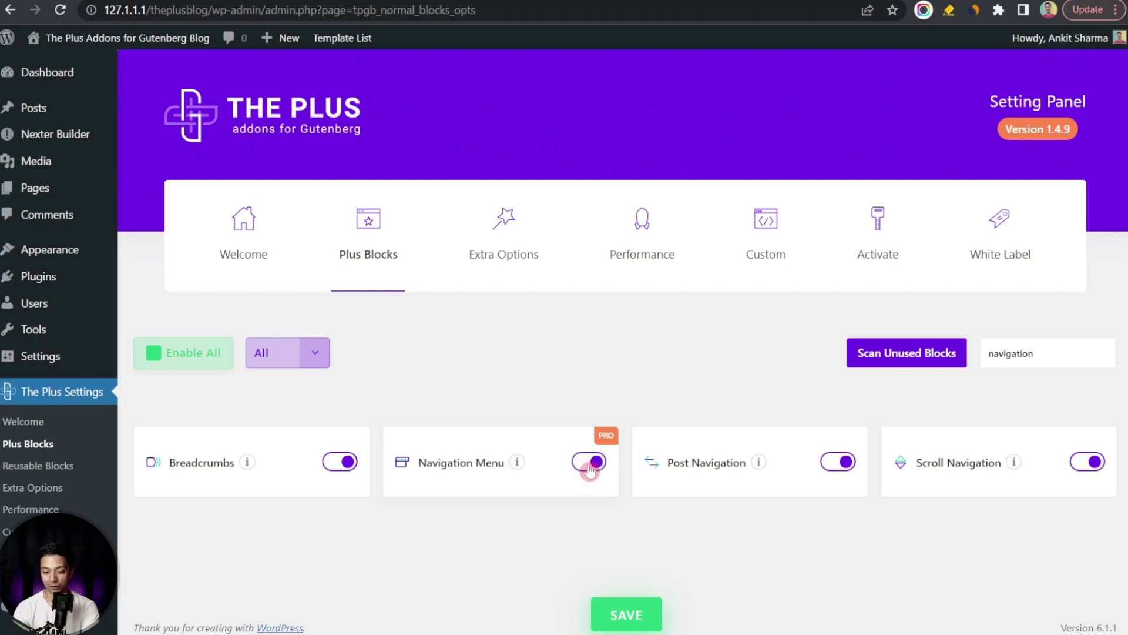
pyautogui.click(614, 611)
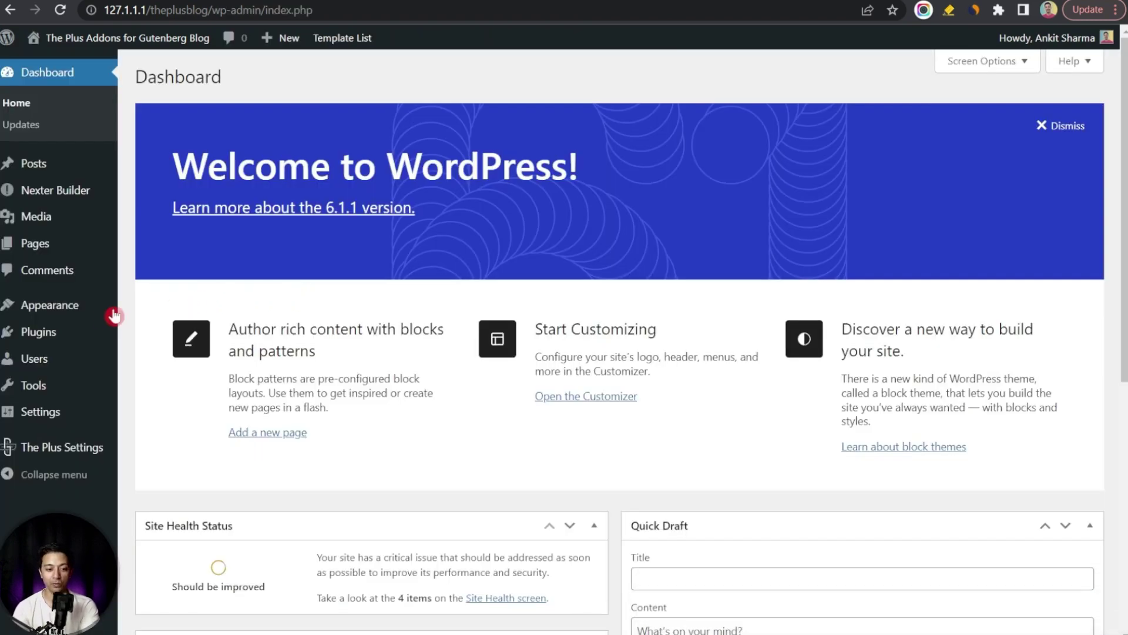
# In Appearance > Menus, rename Menu 1 to 'Top main menu'.
pyautogui.moveTo(83, 309)
pyautogui.click(138, 383)
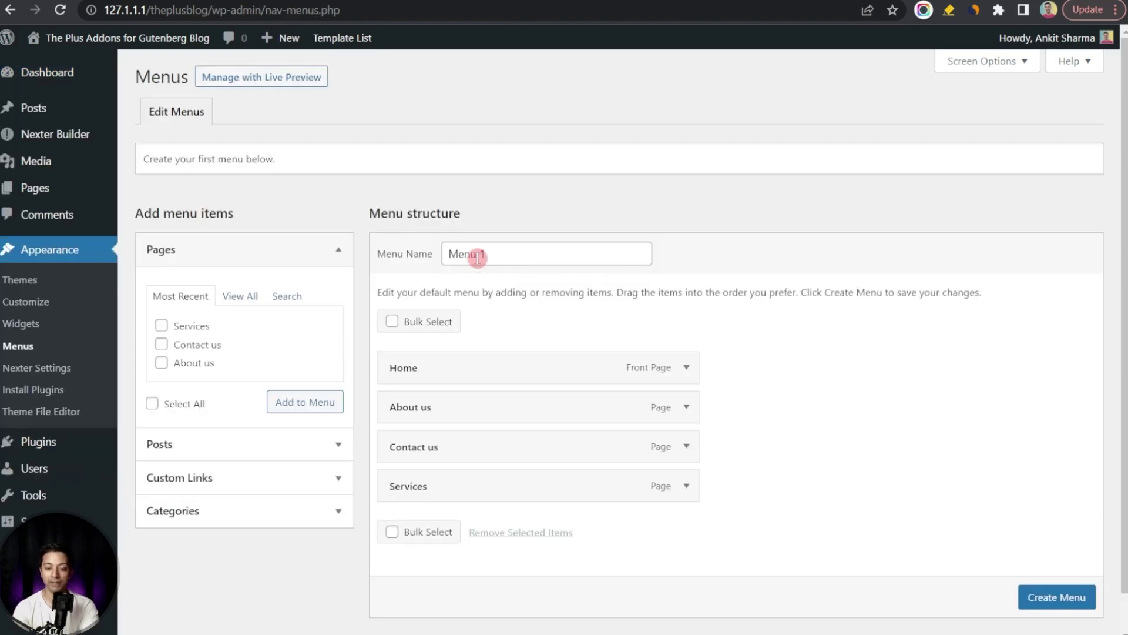
pyautogui.doubleClick(501, 254)
pyautogui.hotkey('ctrl', 'a')
pyautogui.write('Top main menu')
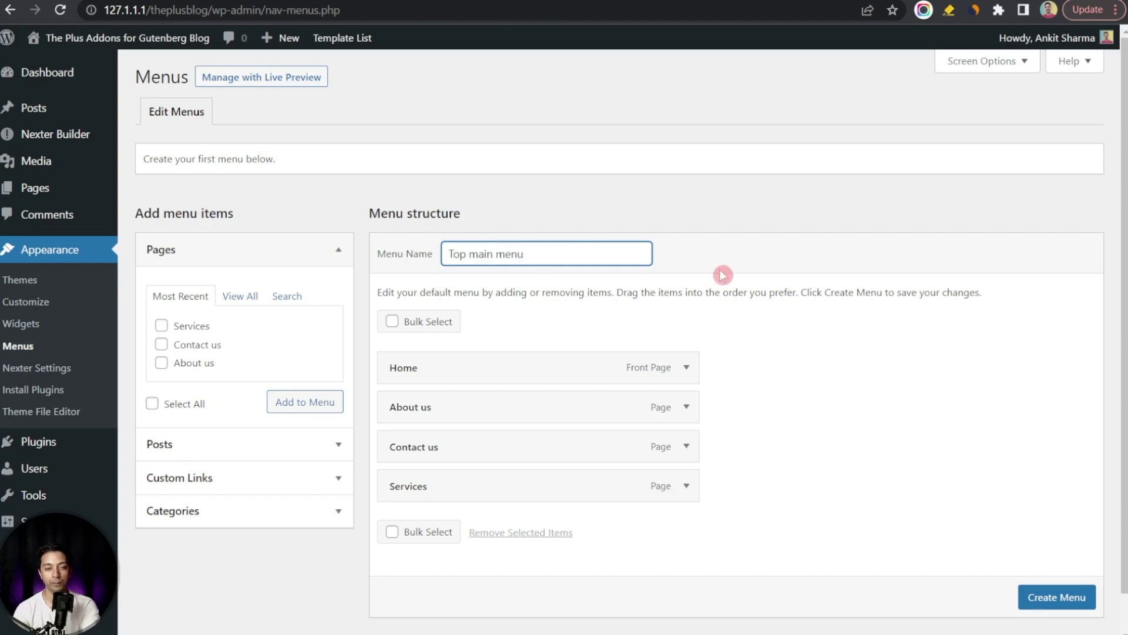
# Move Services above Contact us and create the menu.
pyautogui.scroll(-1, 695, 272)
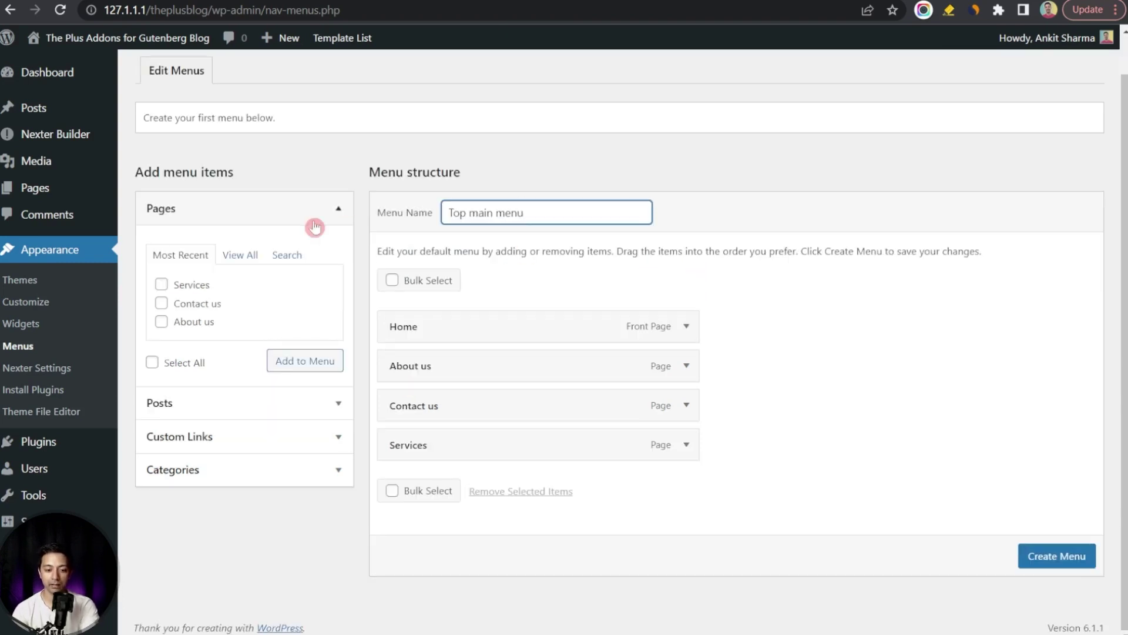
pyautogui.click(240, 255)
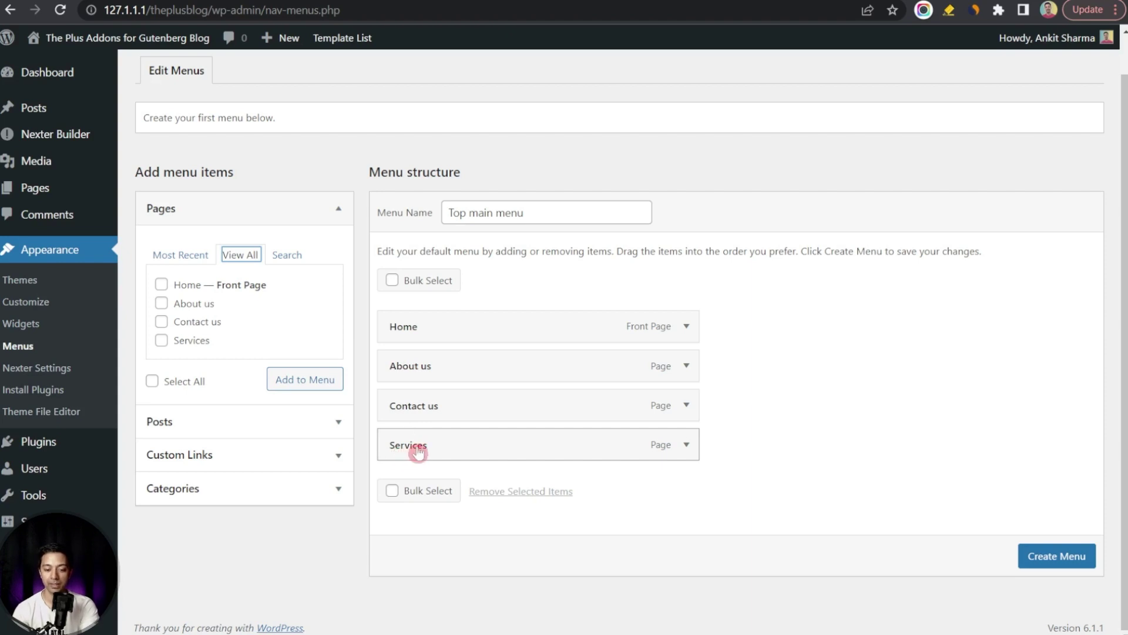
pyautogui.moveTo(419, 452); pyautogui.dragTo(421, 413)
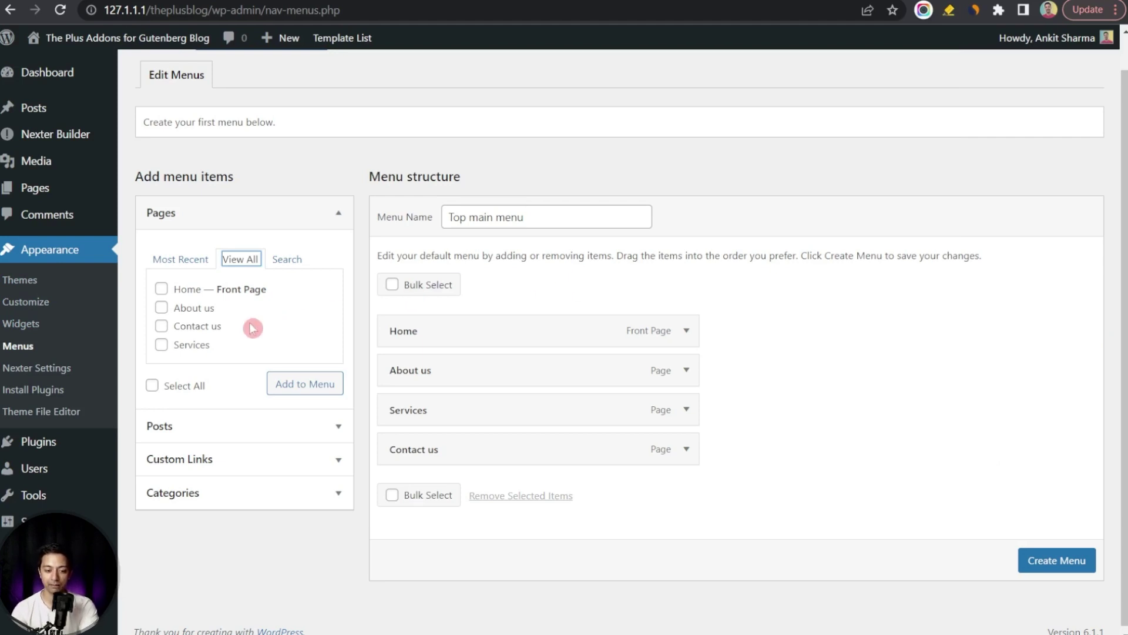
pyautogui.click(173, 429)
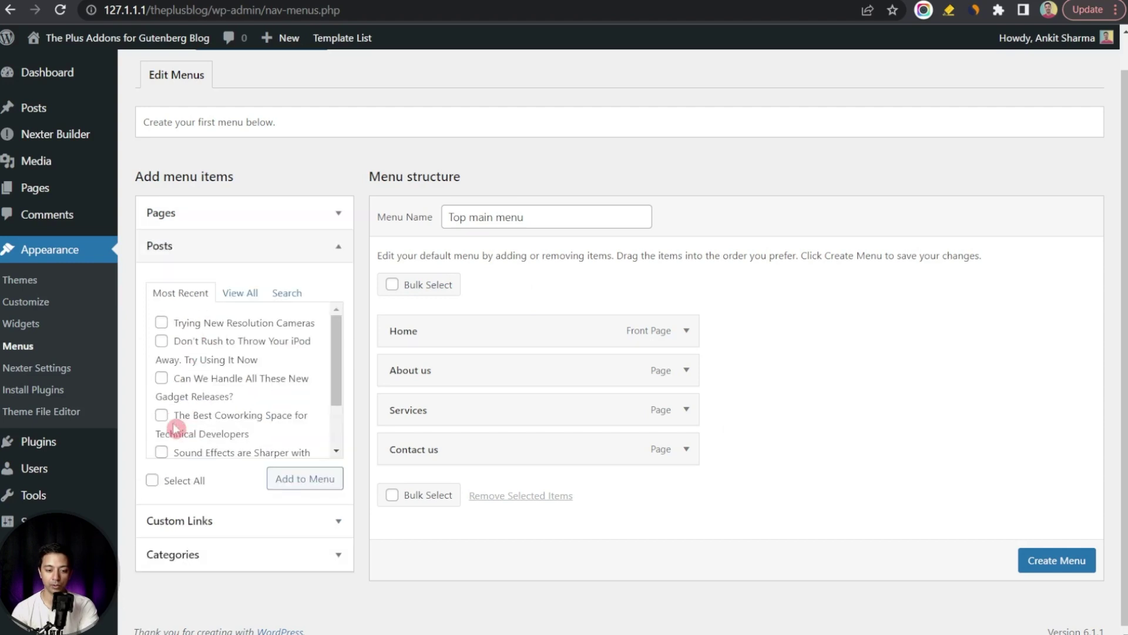
pyautogui.click(213, 522)
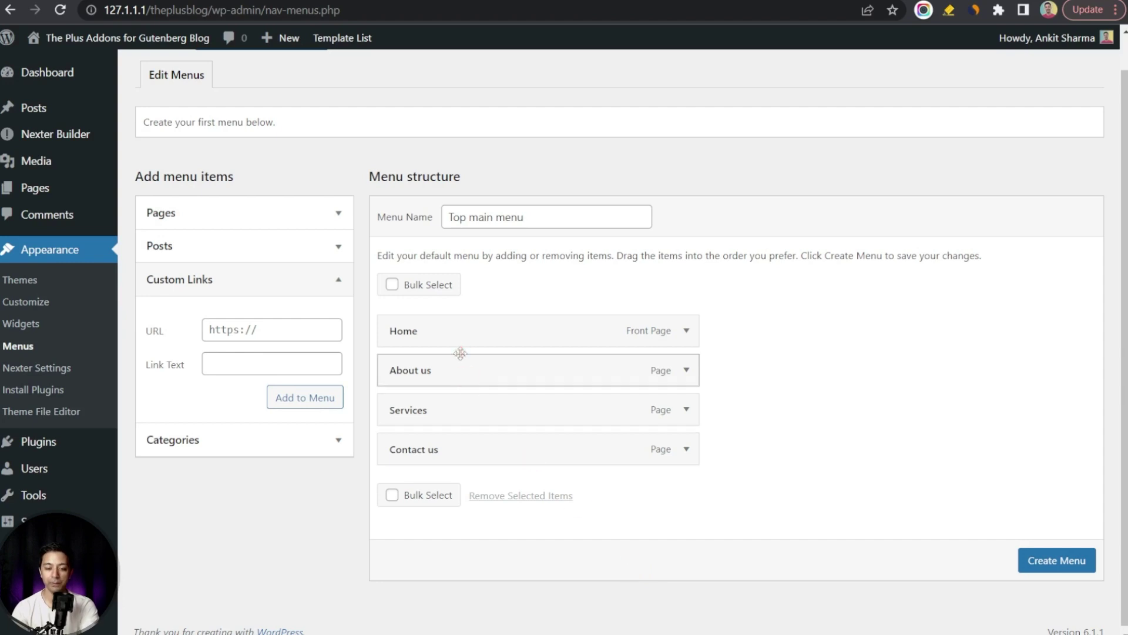
pyautogui.click(1057, 563)
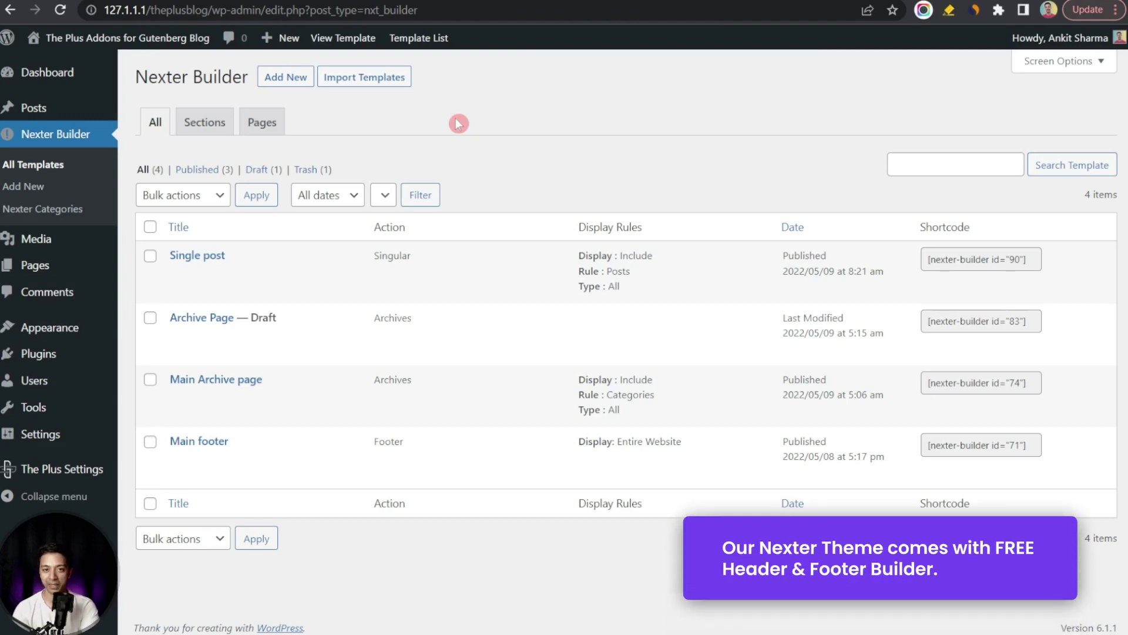
# Start a new template titled 'Main top Header' as a Normal-type header section.
pyautogui.click(273, 82)
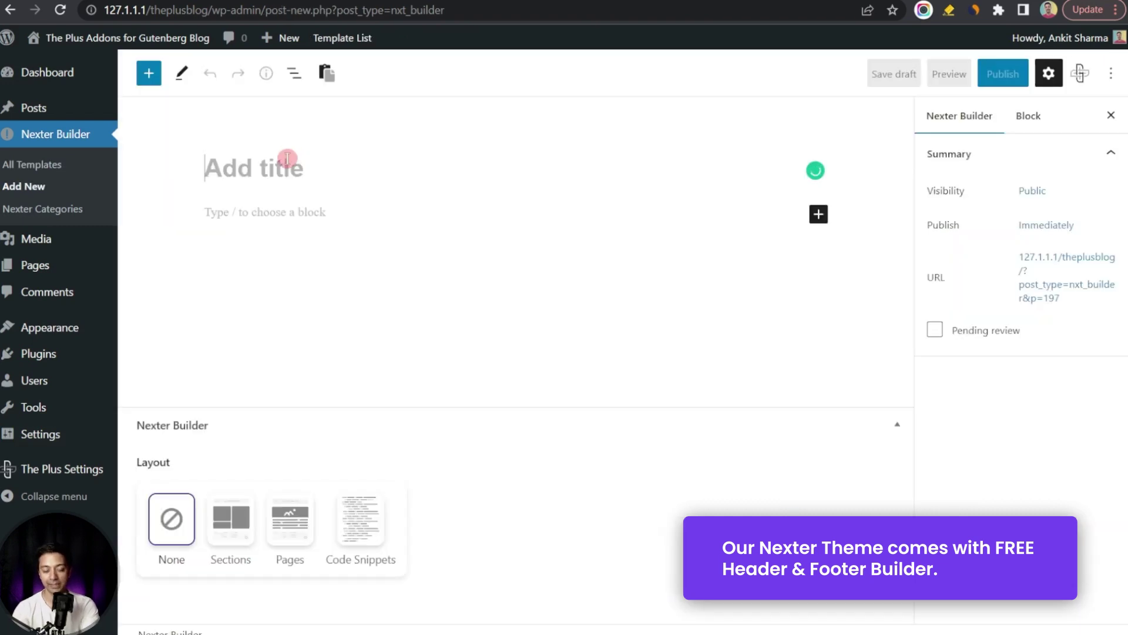
pyautogui.click(287, 159)
pyautogui.write('Main top Header')
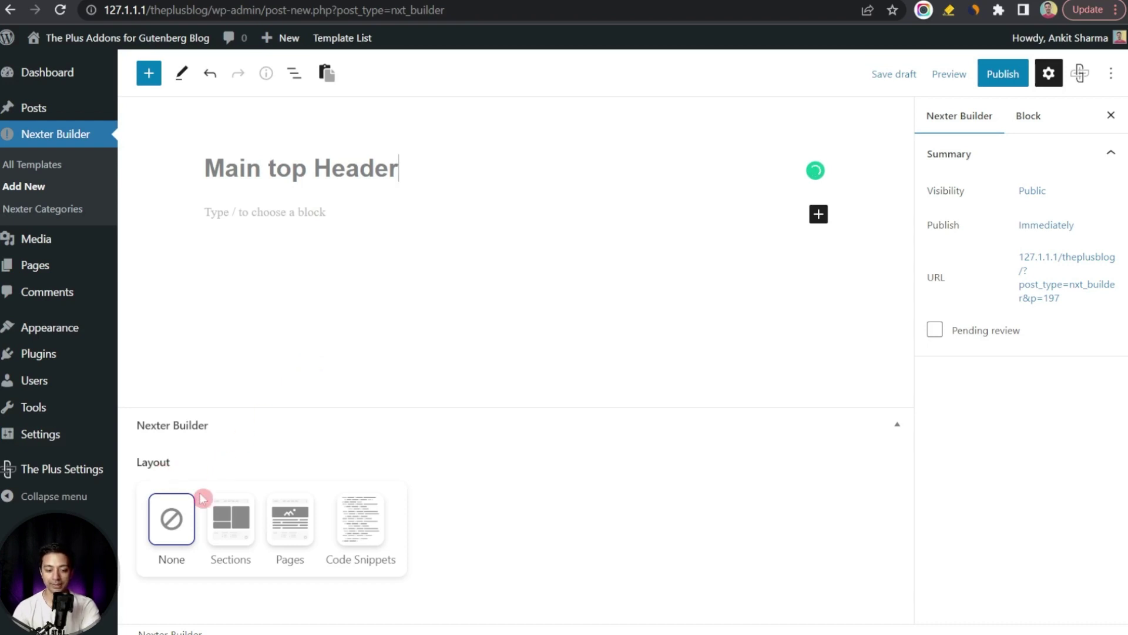
pyautogui.click(231, 520)
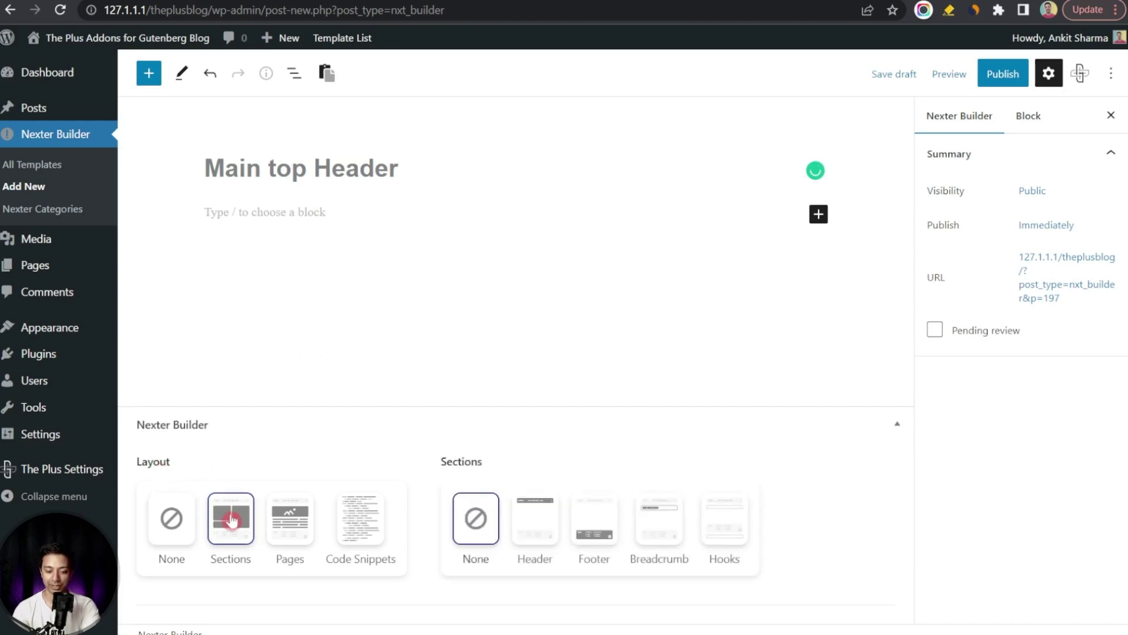
pyautogui.click(534, 511)
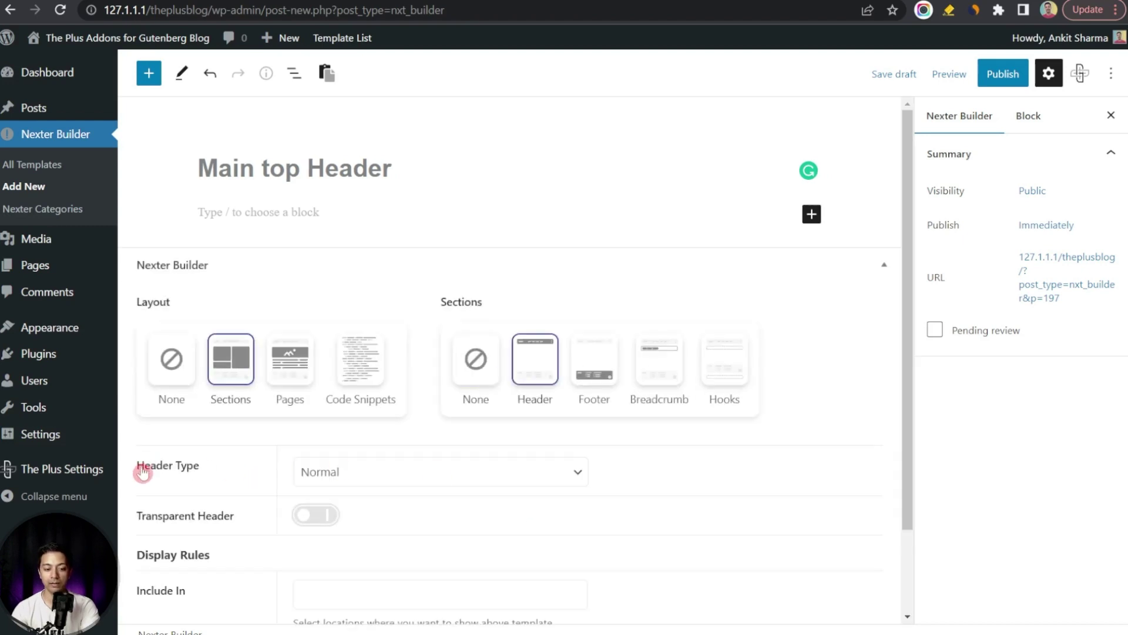
pyautogui.click(378, 480)
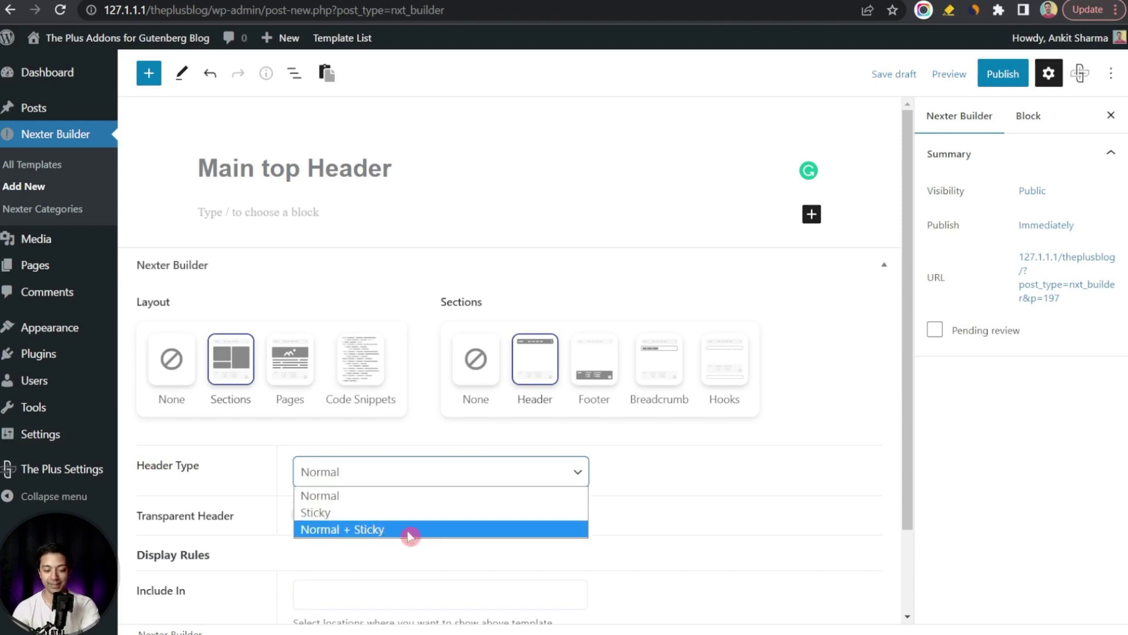
pyautogui.click(397, 503)
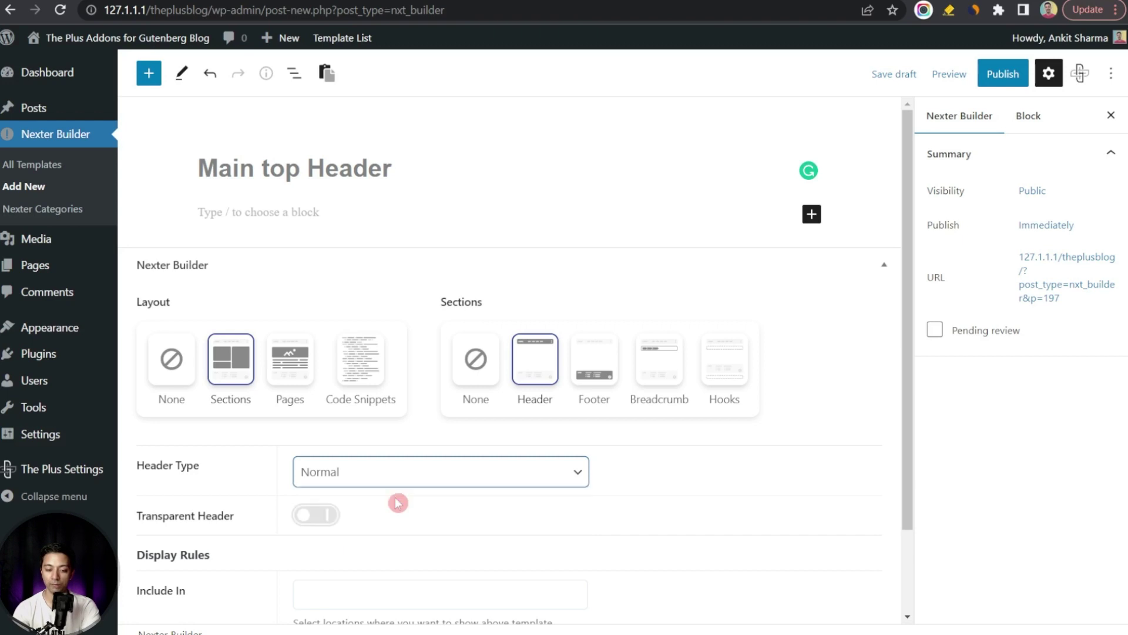
# Include the header on the Entire Website and collapse the template settings panel.
pyautogui.scroll(-2, 609, 529)
pyautogui.click(377, 496)
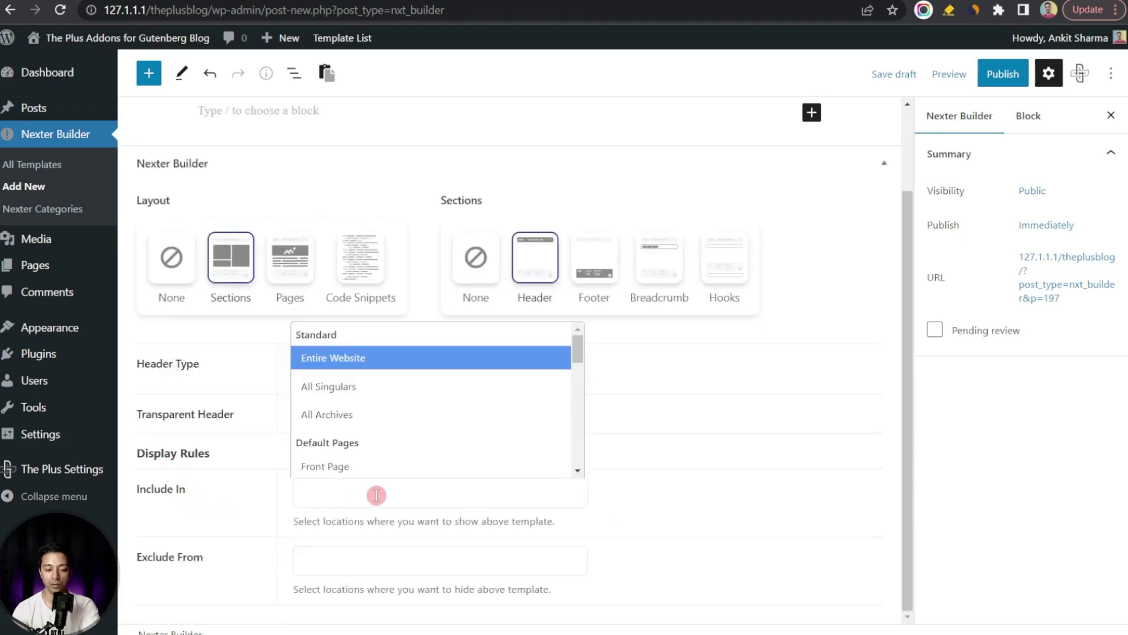
pyautogui.click(351, 362)
pyautogui.scroll(2, 870, 276)
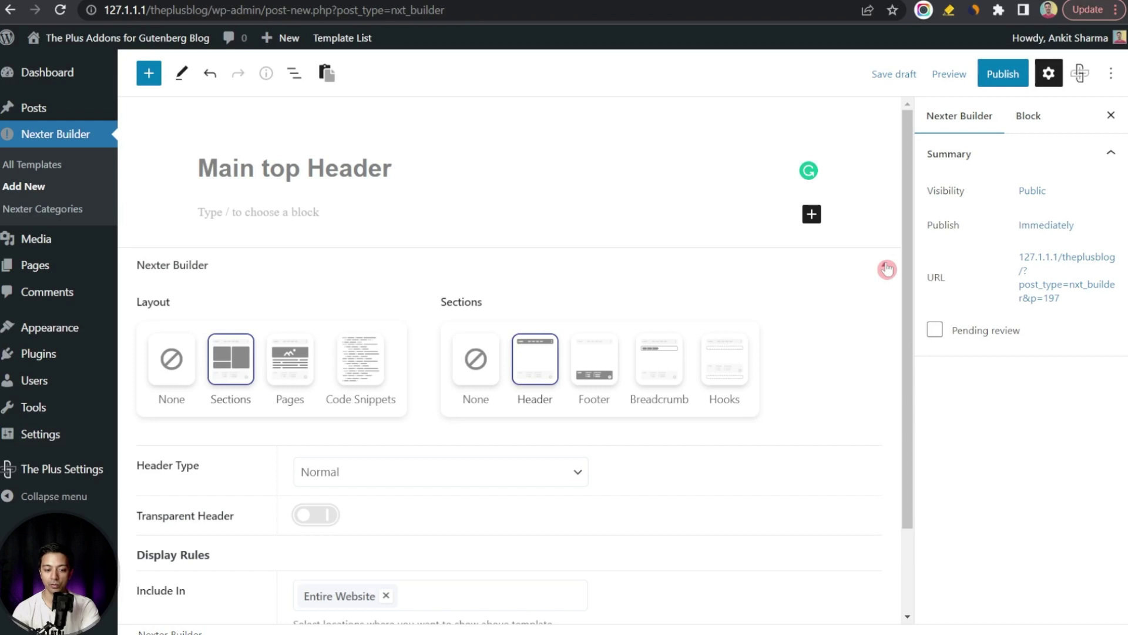
pyautogui.click(887, 269)
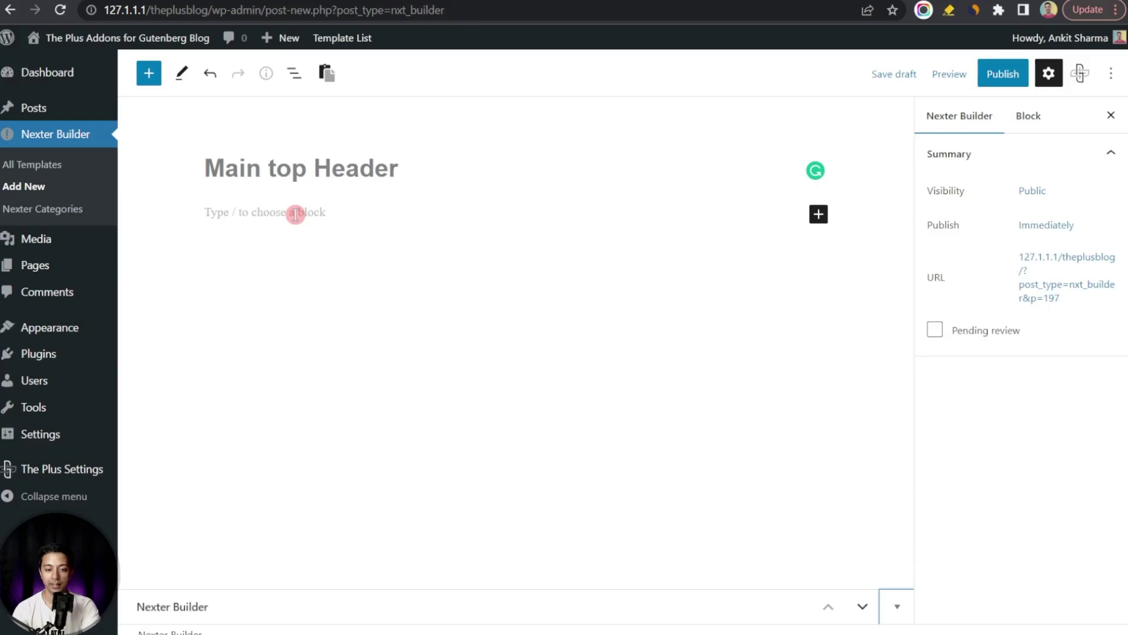
# Turn the empty block into a TP Container via '/tp con' and pick a layout.
pyautogui.click(296, 213)
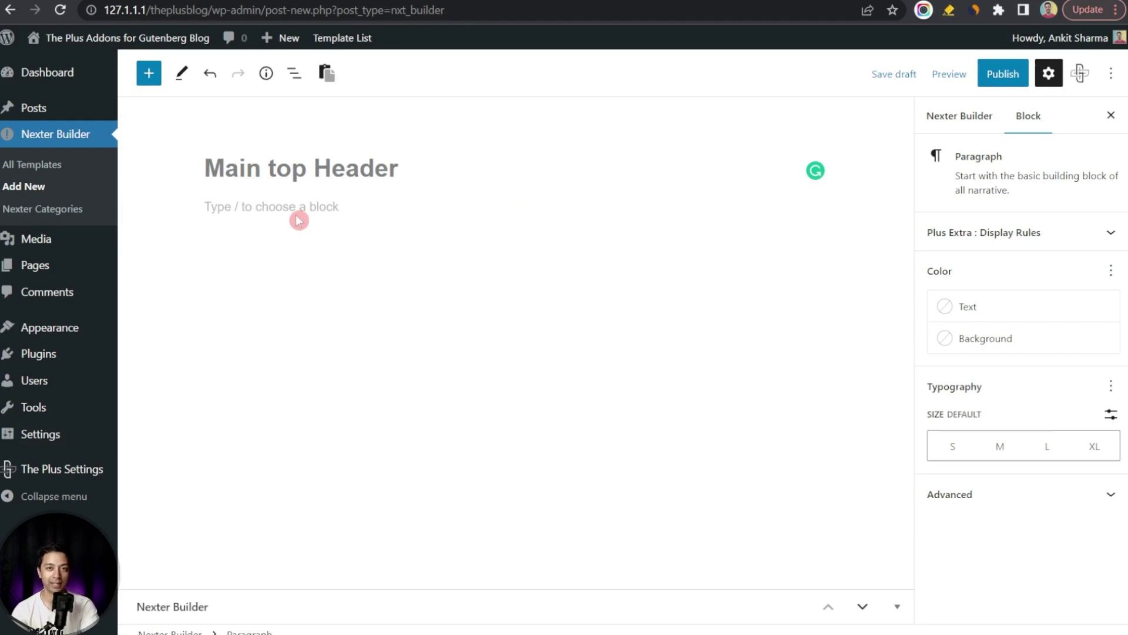
pyautogui.write('/tp cpon')
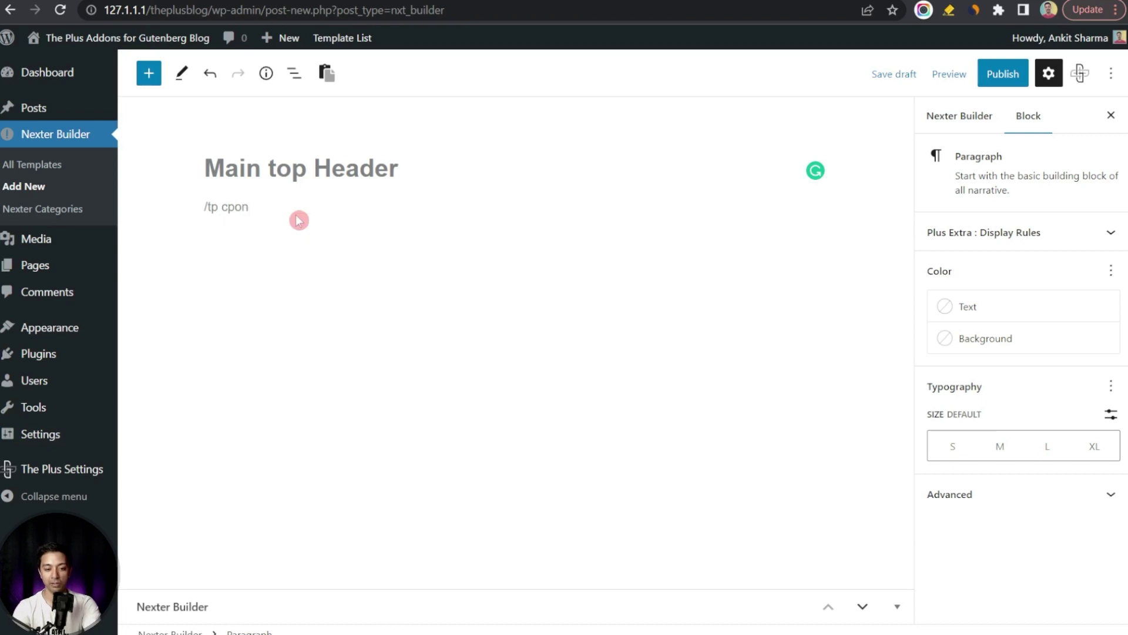
pyautogui.press('BackSpace')
pyautogui.press('BackSpace')
pyautogui.press('BackSpace')
pyautogui.write('on')
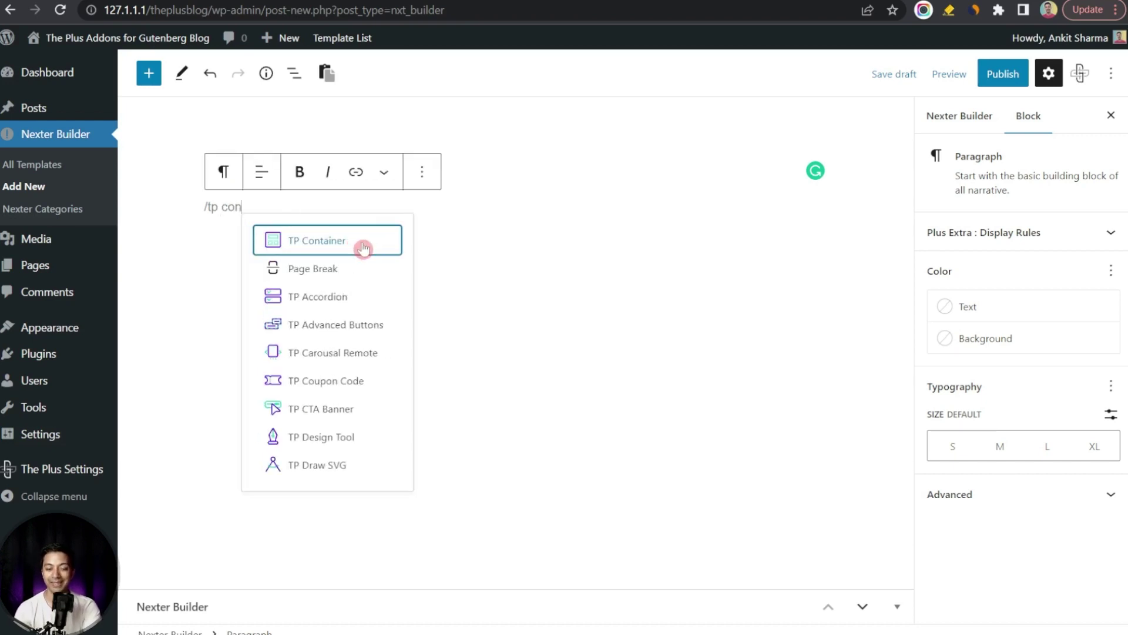
pyautogui.click(330, 251)
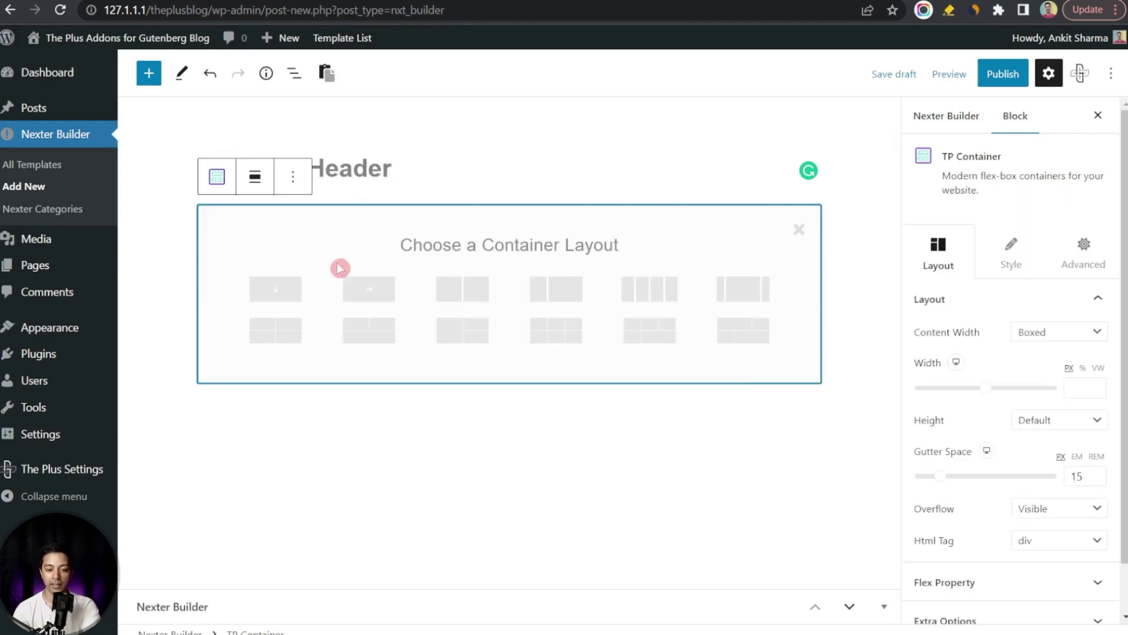
pyautogui.click(364, 294)
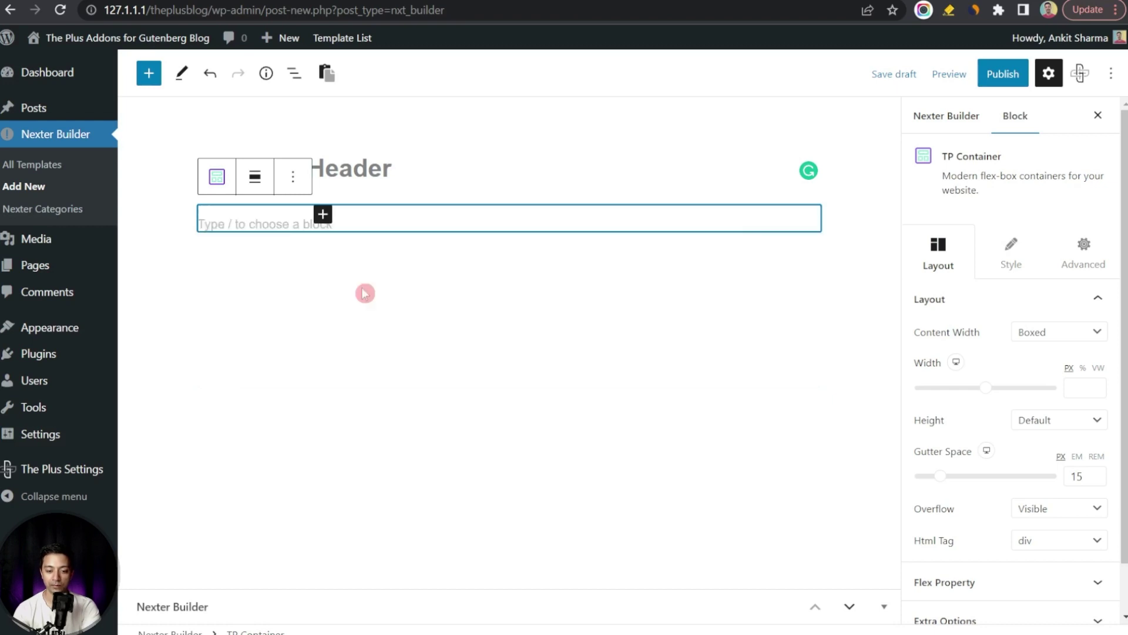
# Add a TP Site Logo block inside the container by searching 'logo'.
pyautogui.click(324, 216)
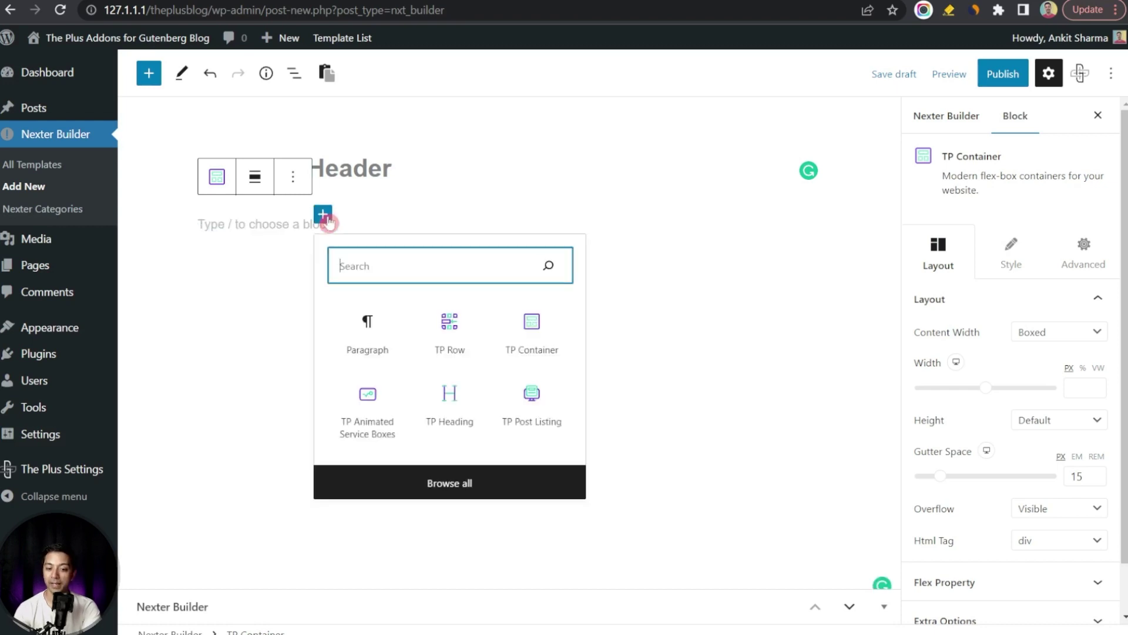
pyautogui.write('logo')
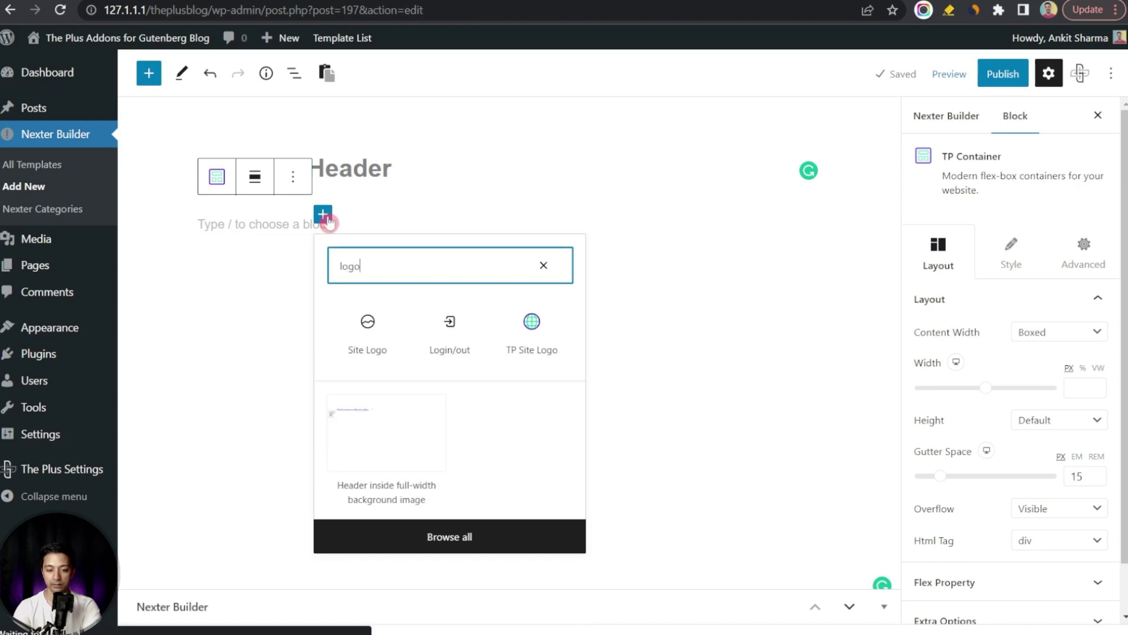
pyautogui.click(533, 334)
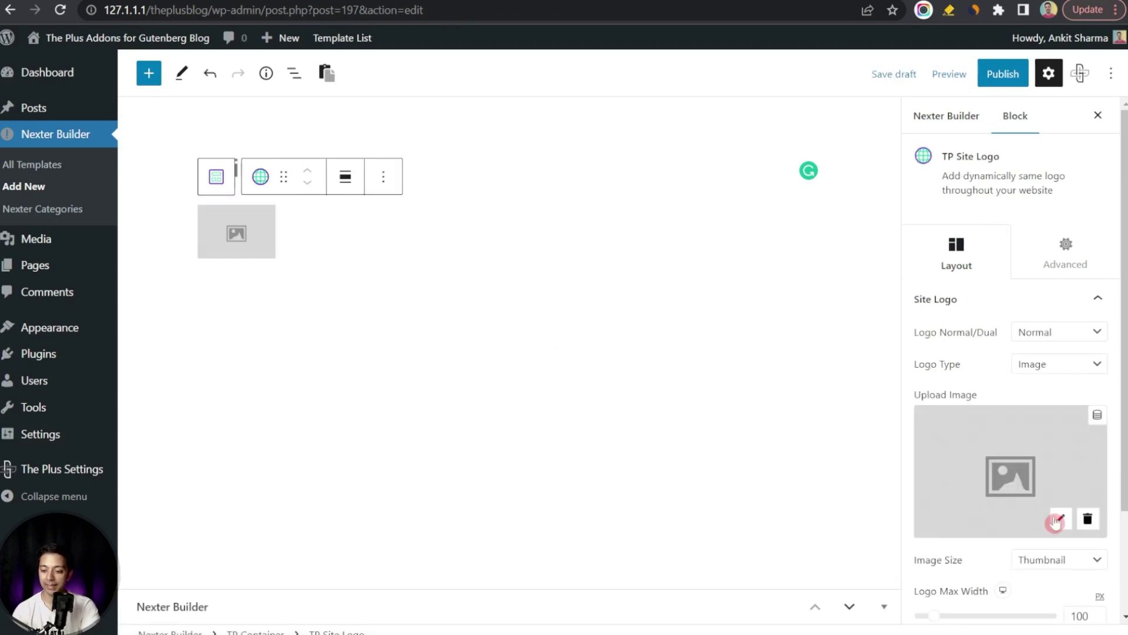
# Choose the Logoipsum image from the media library as the site logo.
pyautogui.click(1064, 519)
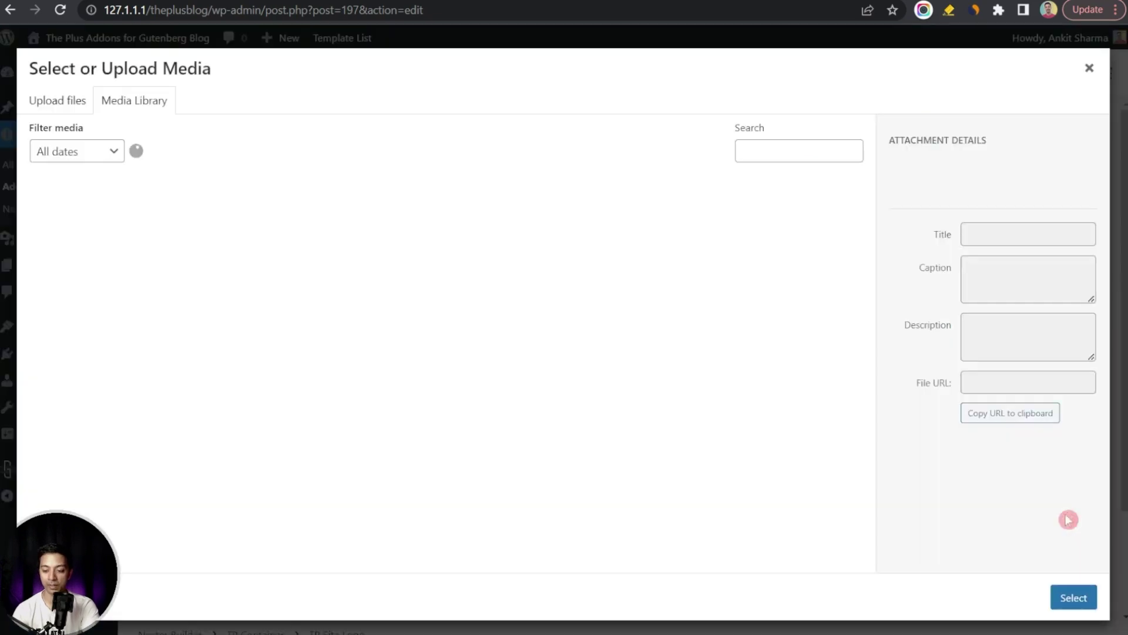
pyautogui.click(775, 236)
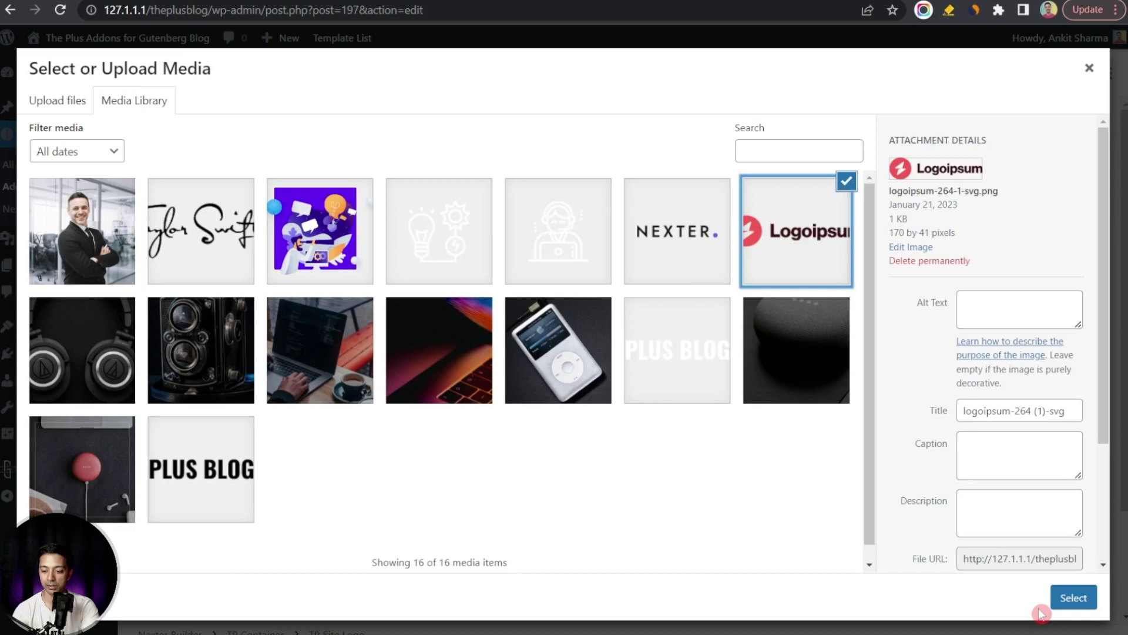
pyautogui.click(1071, 597)
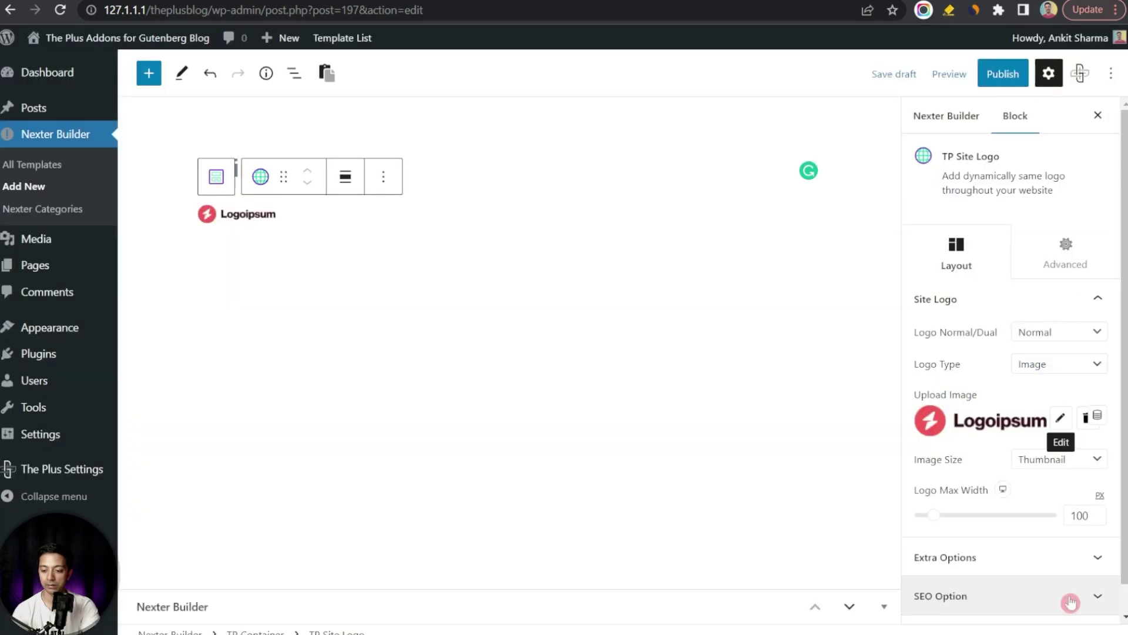
# Set the logo image size to Full and its max width to 180 px.
pyautogui.click(1039, 465)
pyautogui.click(1040, 481)
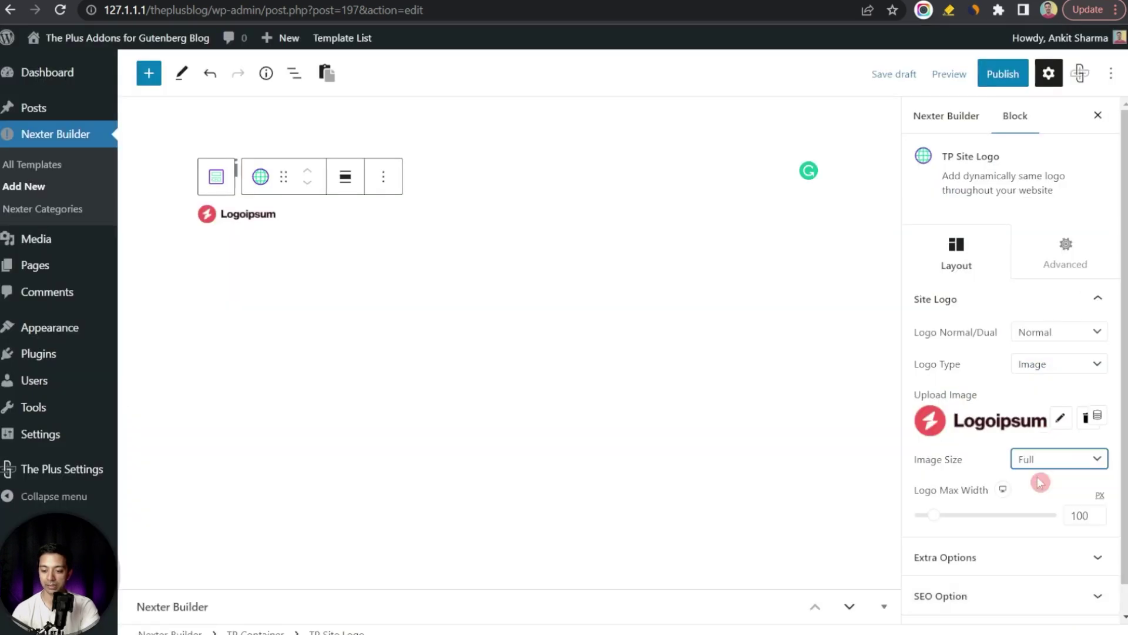
pyautogui.click(1085, 517)
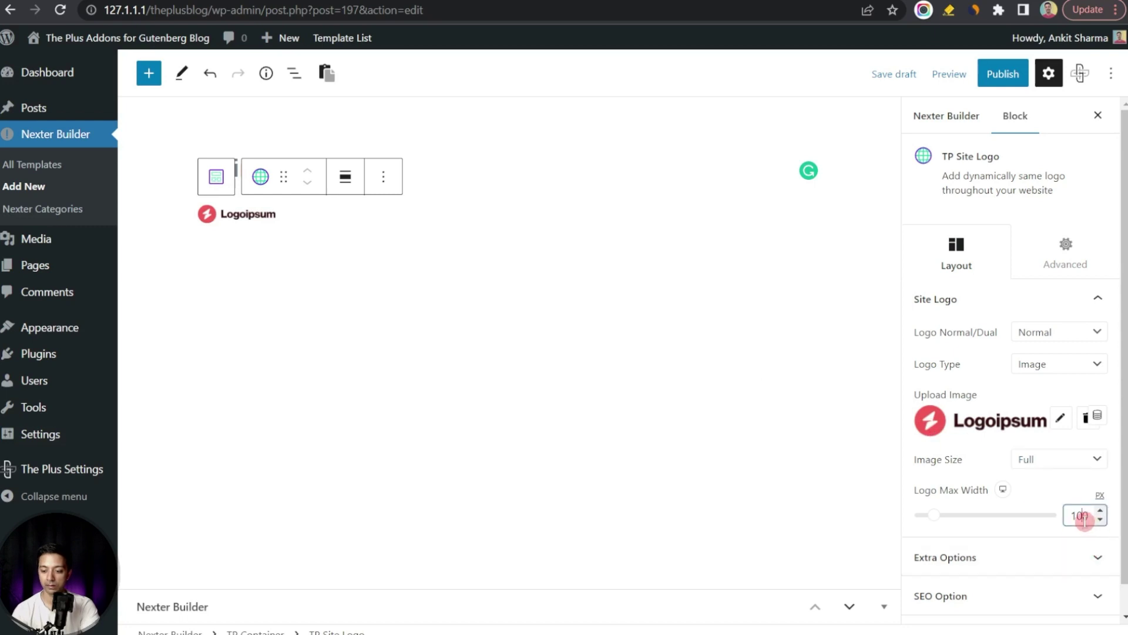
pyautogui.write('8')
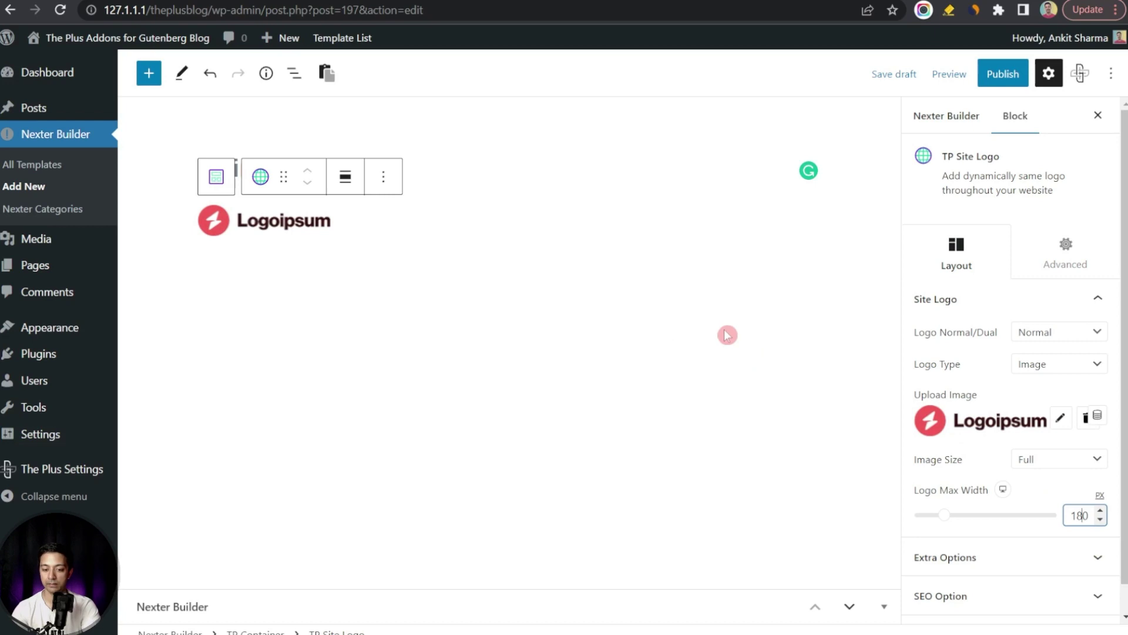
pyautogui.click(386, 182)
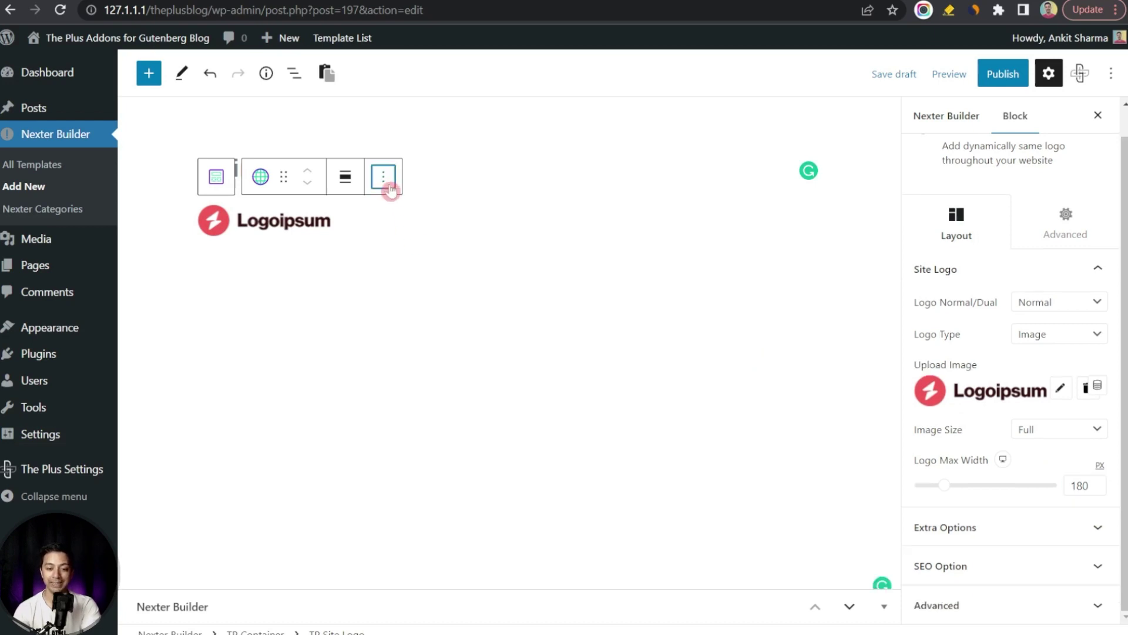
# Insert an empty block after the logo and make it a TP Navigation Menu with '/tp nav'.
pyautogui.click(384, 181)
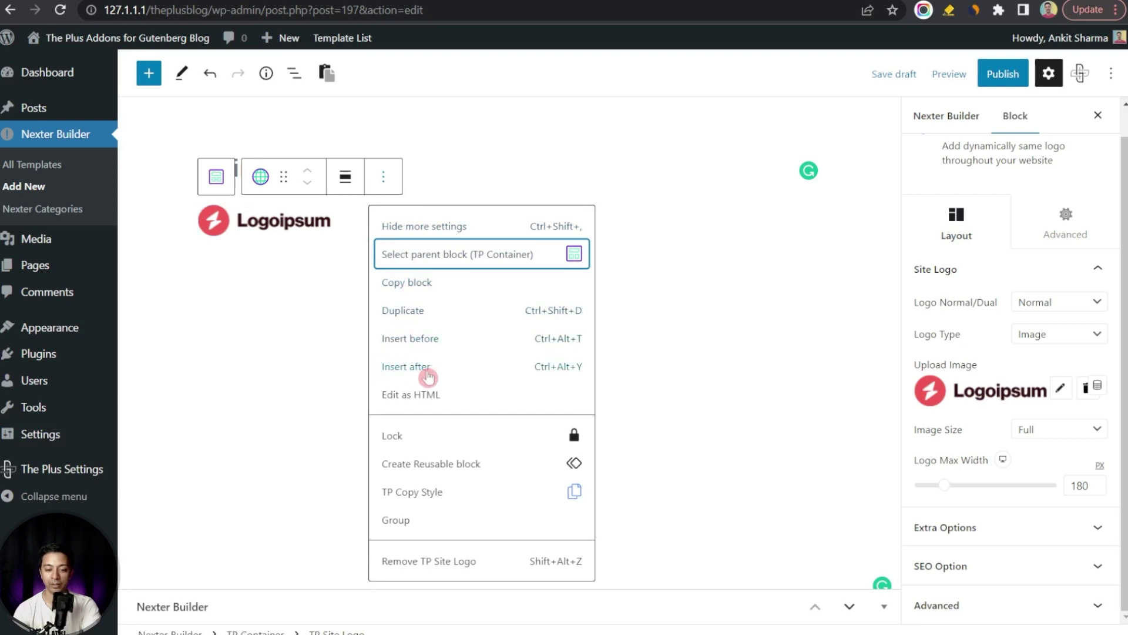
pyautogui.click(433, 369)
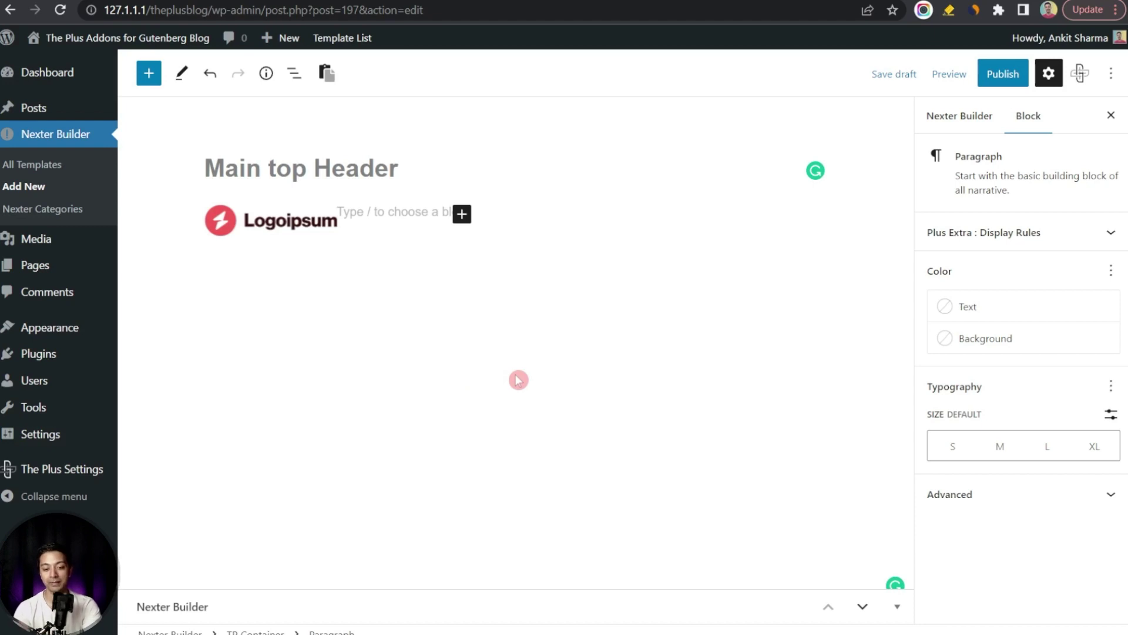
pyautogui.write('/tp navi')
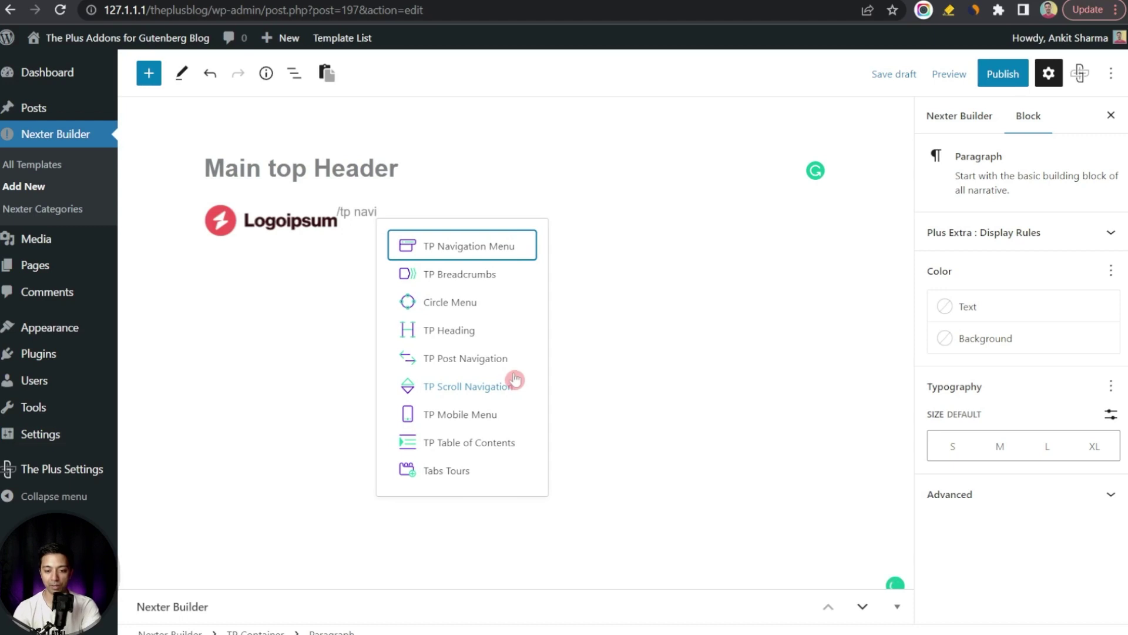
pyautogui.click(467, 246)
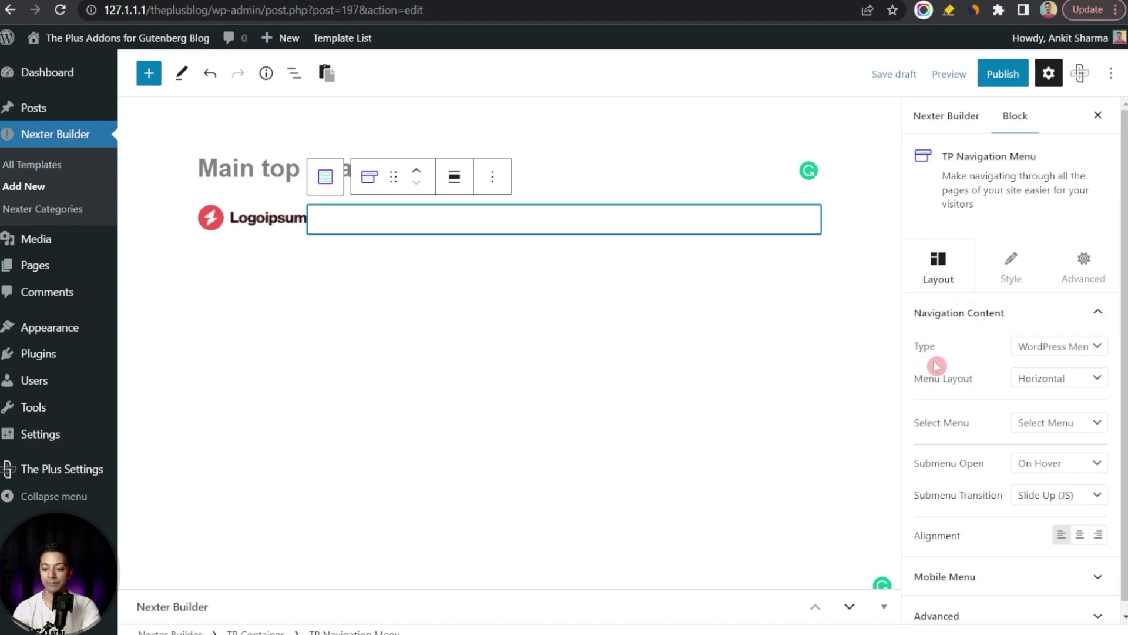
# Keep WordPress Menu as source and Horizontal layout, and select Top main menu.
pyautogui.click(1045, 348)
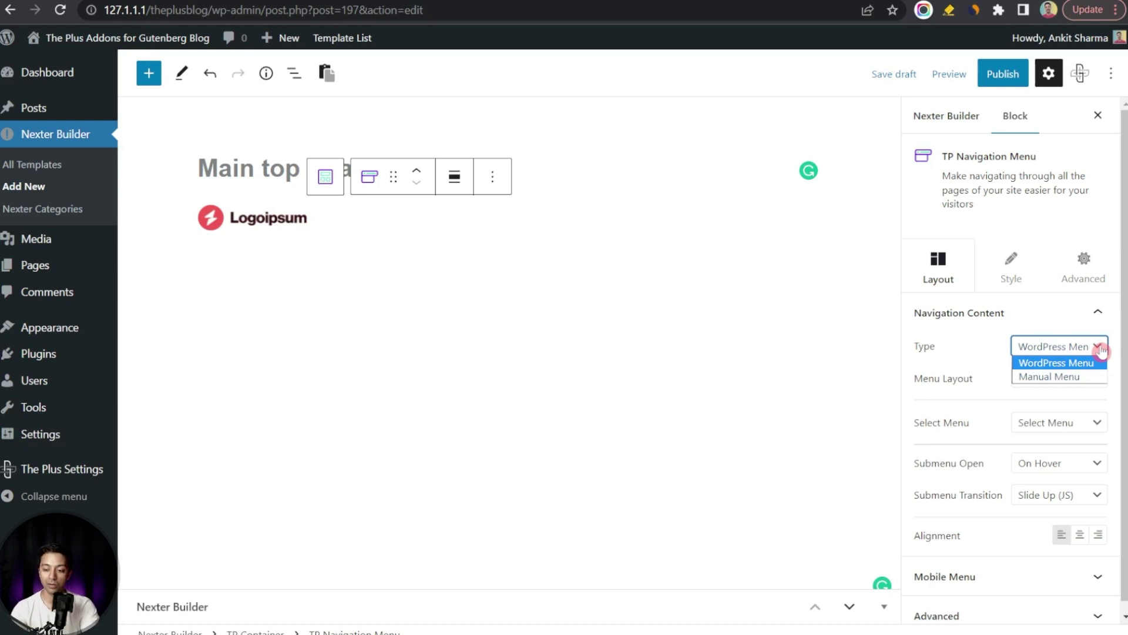
pyautogui.click(1065, 364)
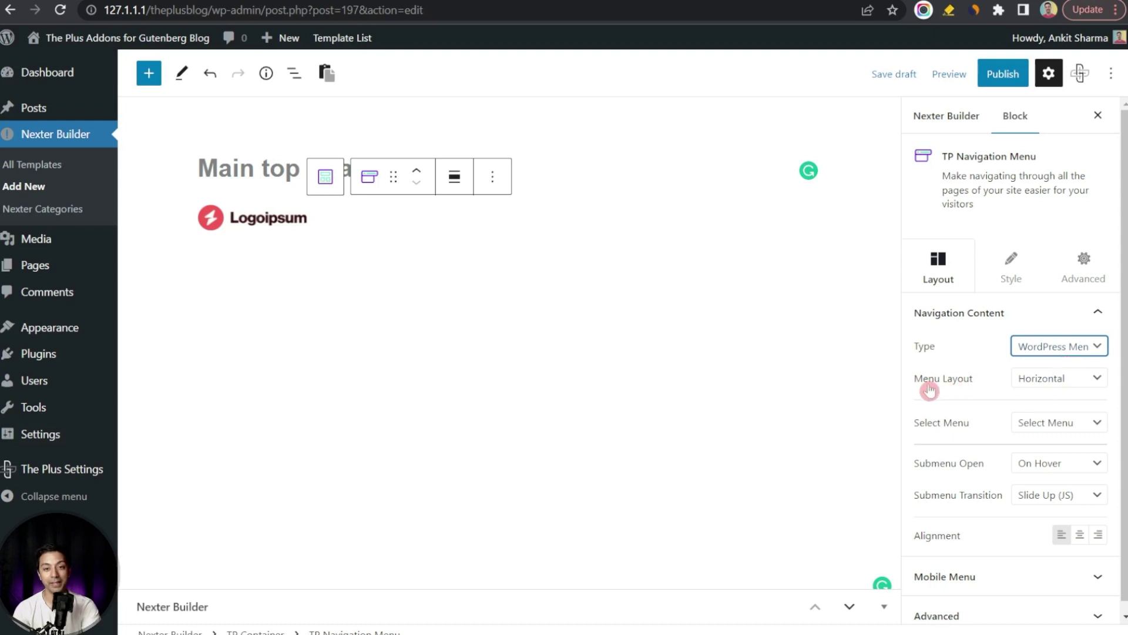
pyautogui.click(1086, 383)
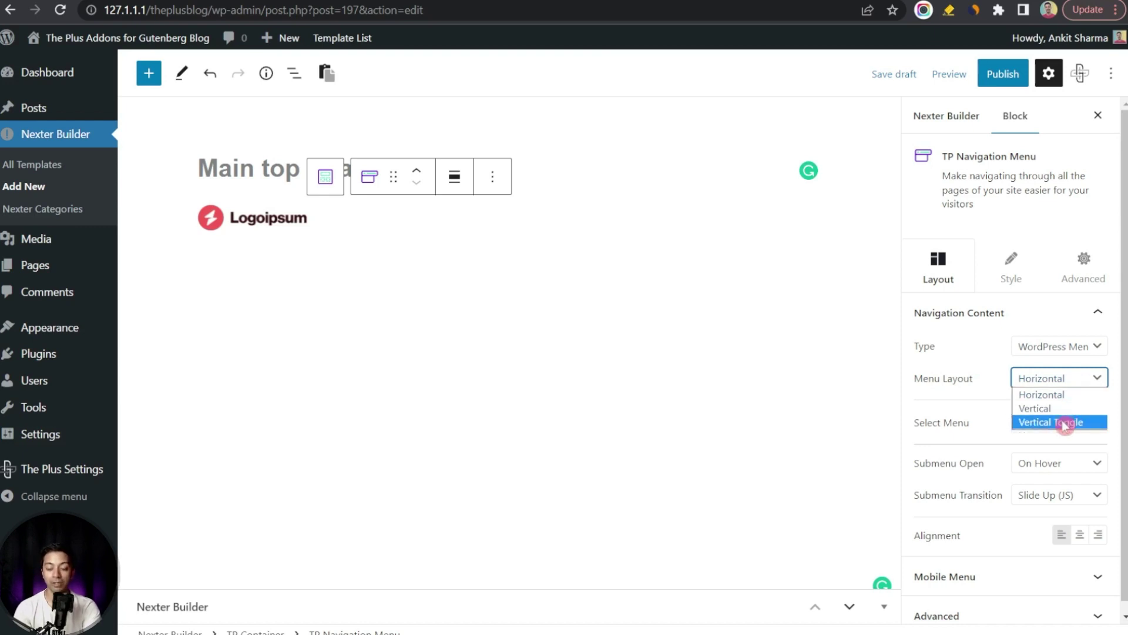
pyautogui.click(1058, 394)
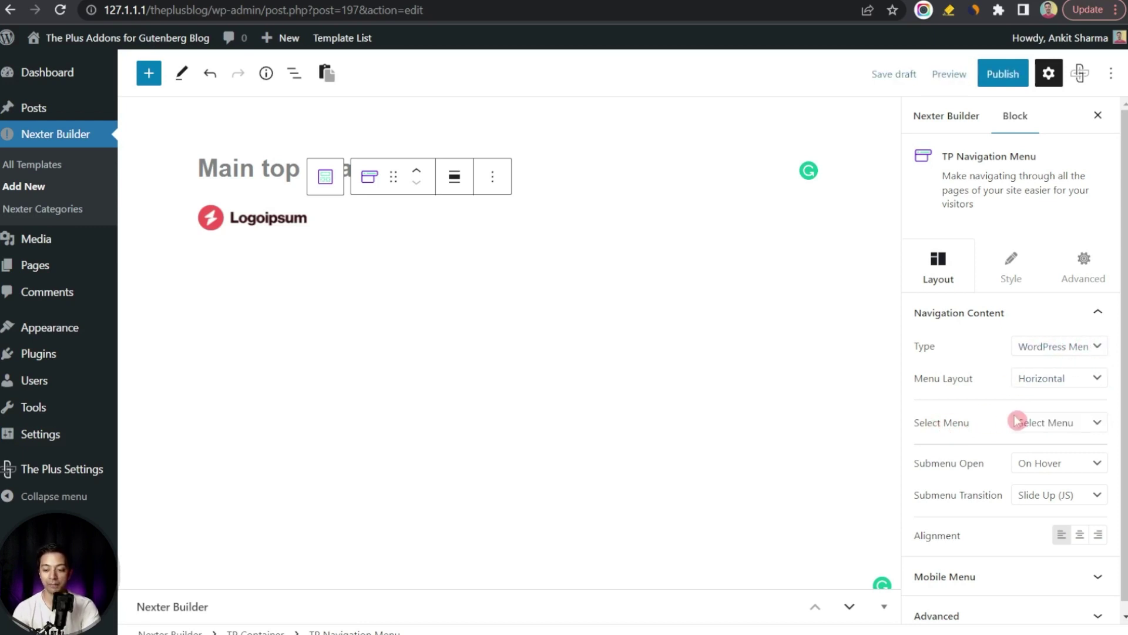
pyautogui.click(1084, 421)
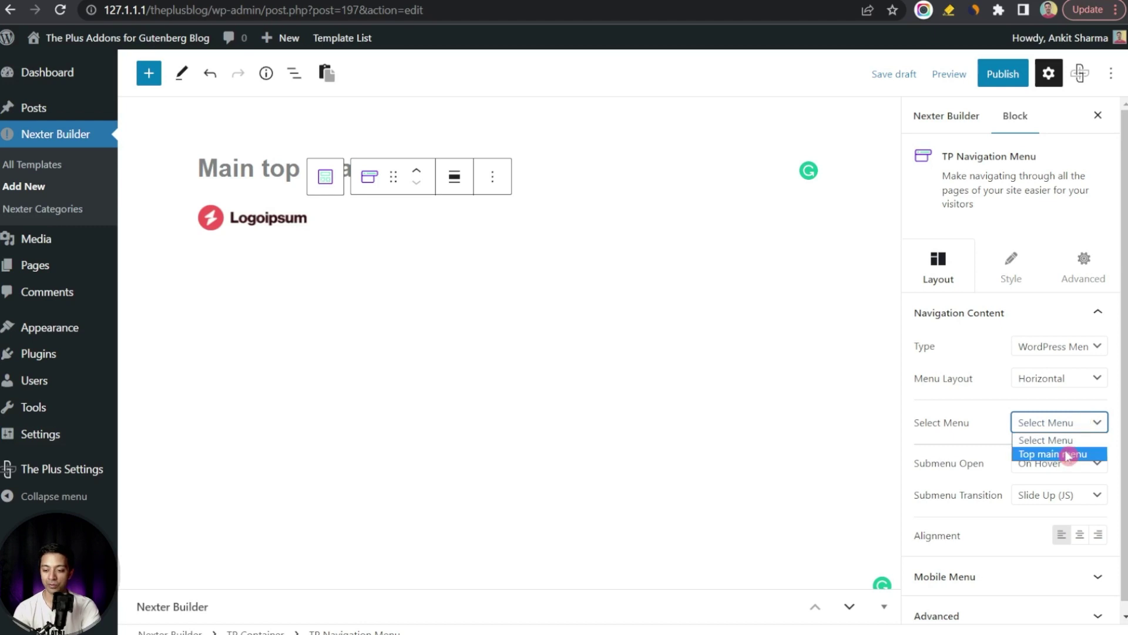
pyautogui.click(1035, 457)
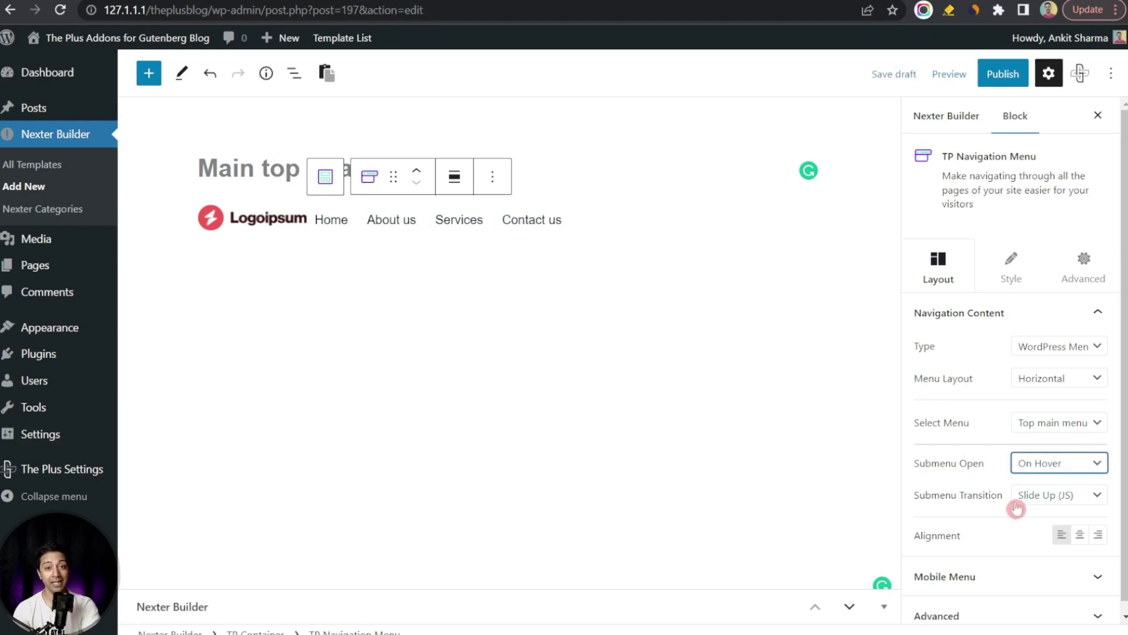
# Keep the Slide Up (JS) submenu transition, right-align the menu, and expand Mobile Menu settings.
pyautogui.click(1077, 498)
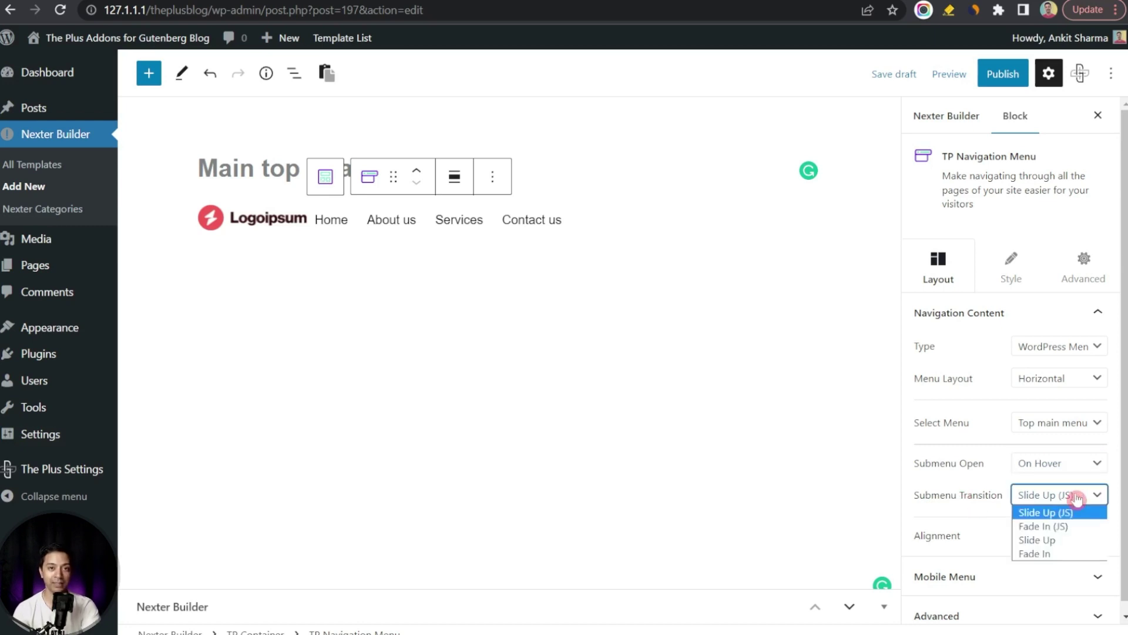
pyautogui.click(1077, 497)
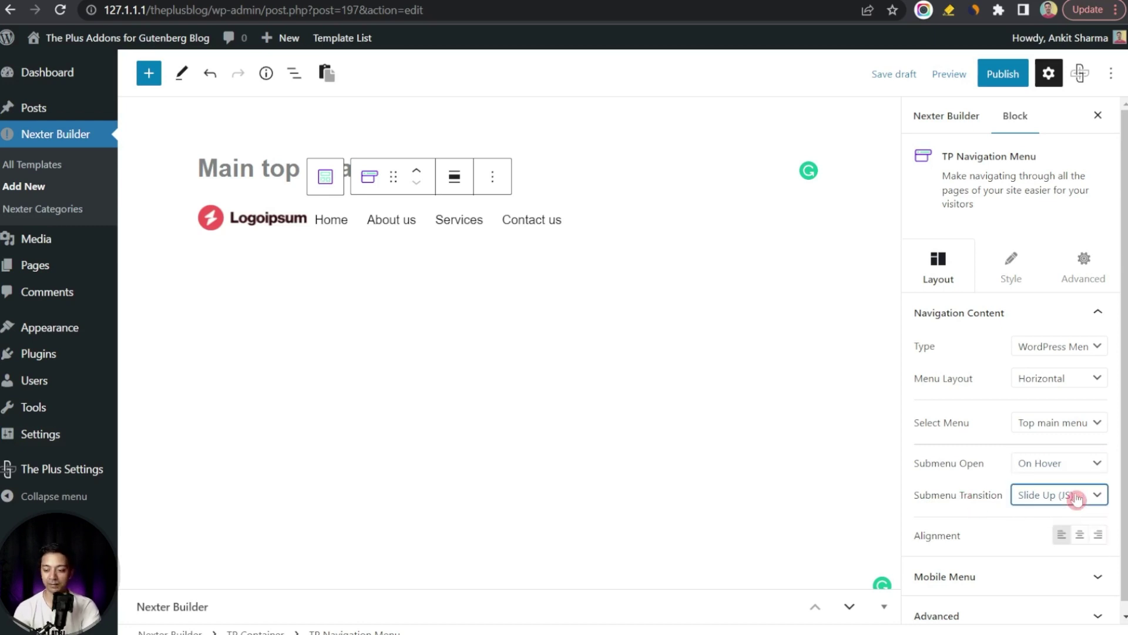
pyautogui.click(1099, 536)
pyautogui.scroll(-1, 1020, 519)
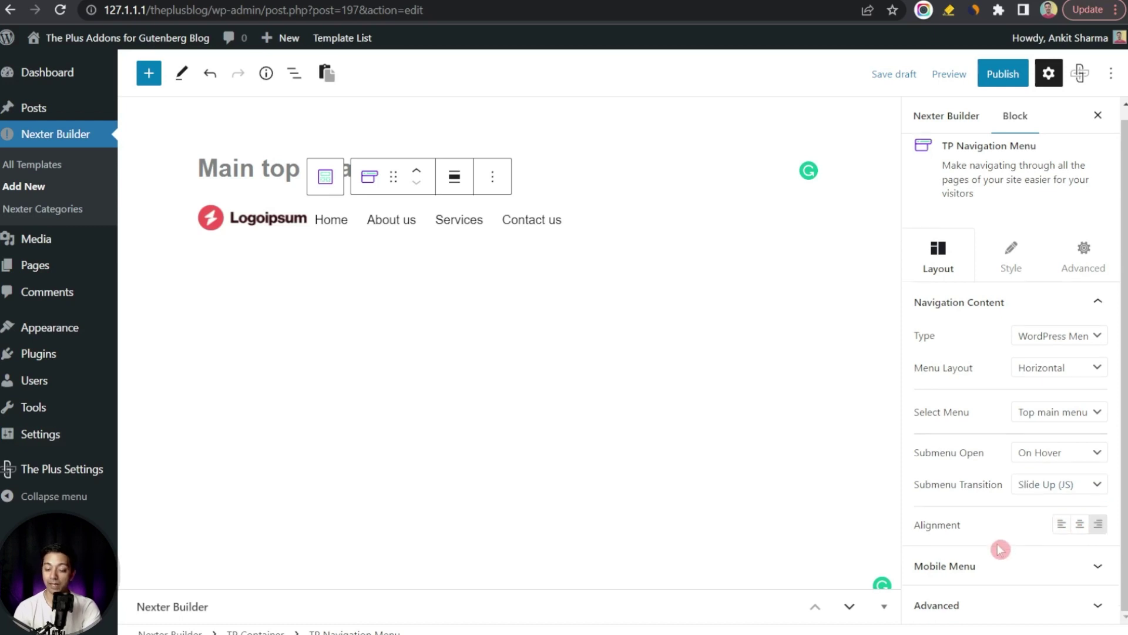
pyautogui.click(991, 567)
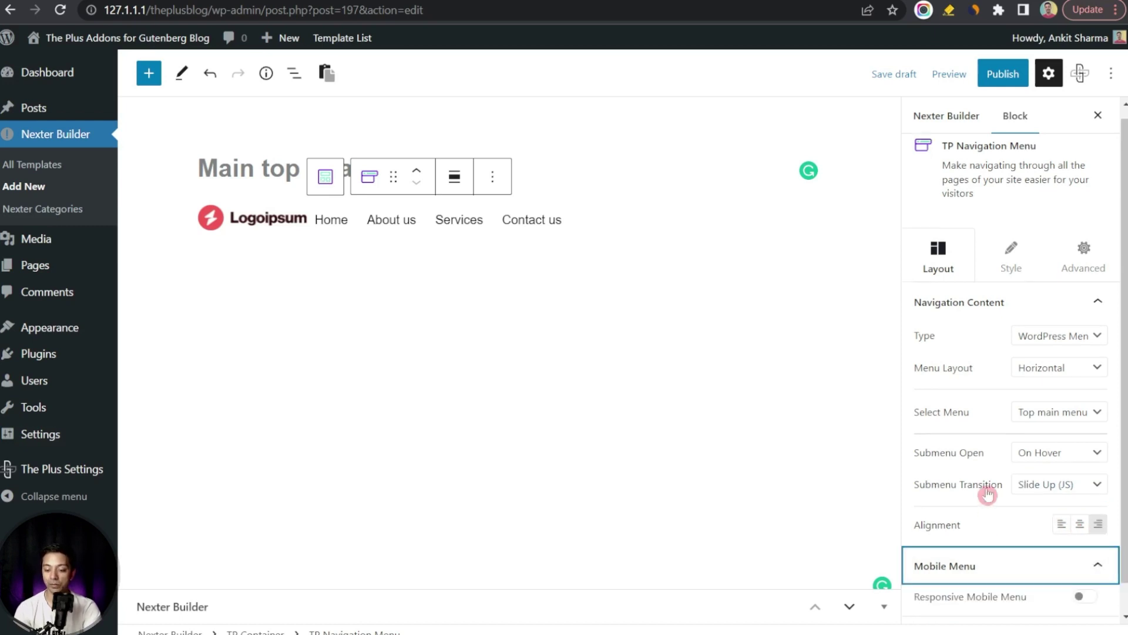
pyautogui.scroll(-1, 989, 493)
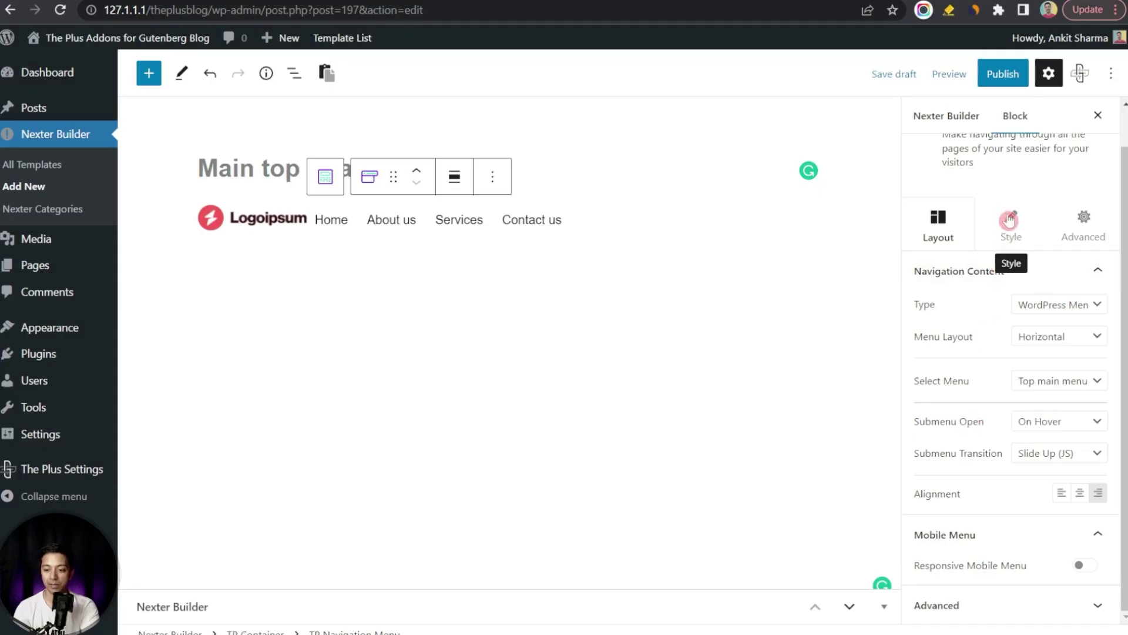
# Set the main menu typography to Poppins at 13 px.
pyautogui.click(1010, 221)
pyautogui.click(1015, 314)
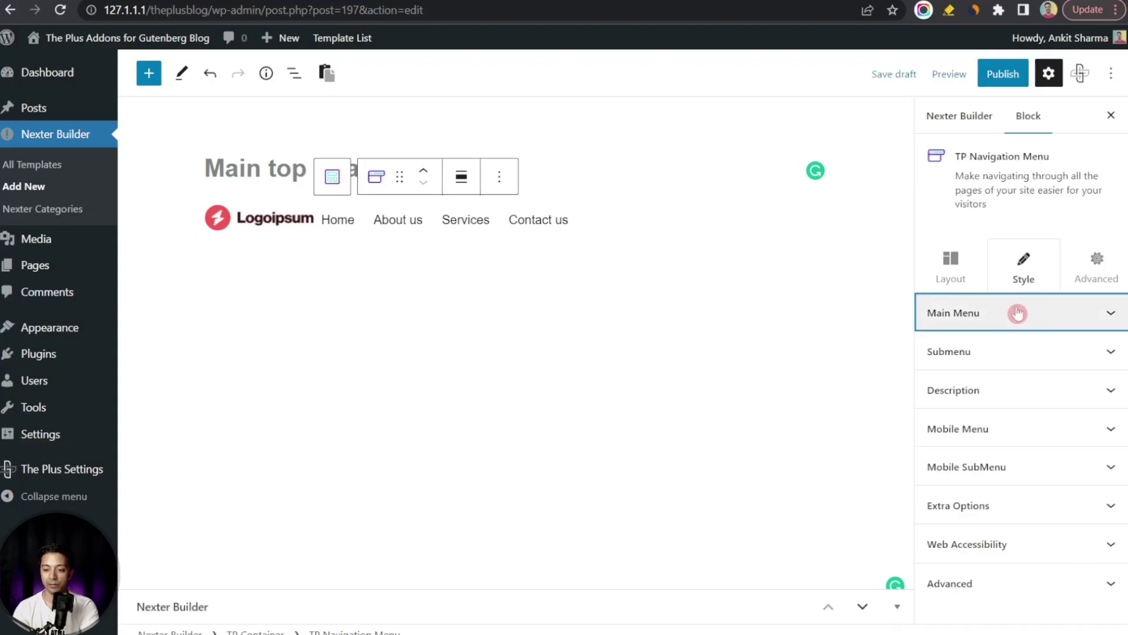
pyautogui.scroll(3, 1060, 239)
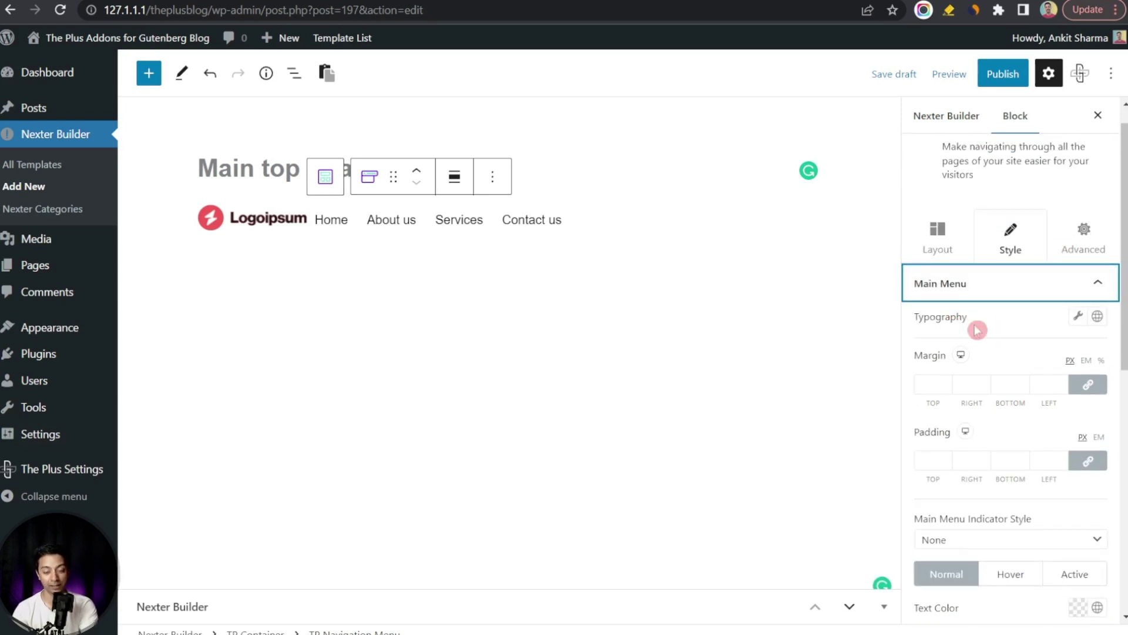
pyautogui.click(1077, 316)
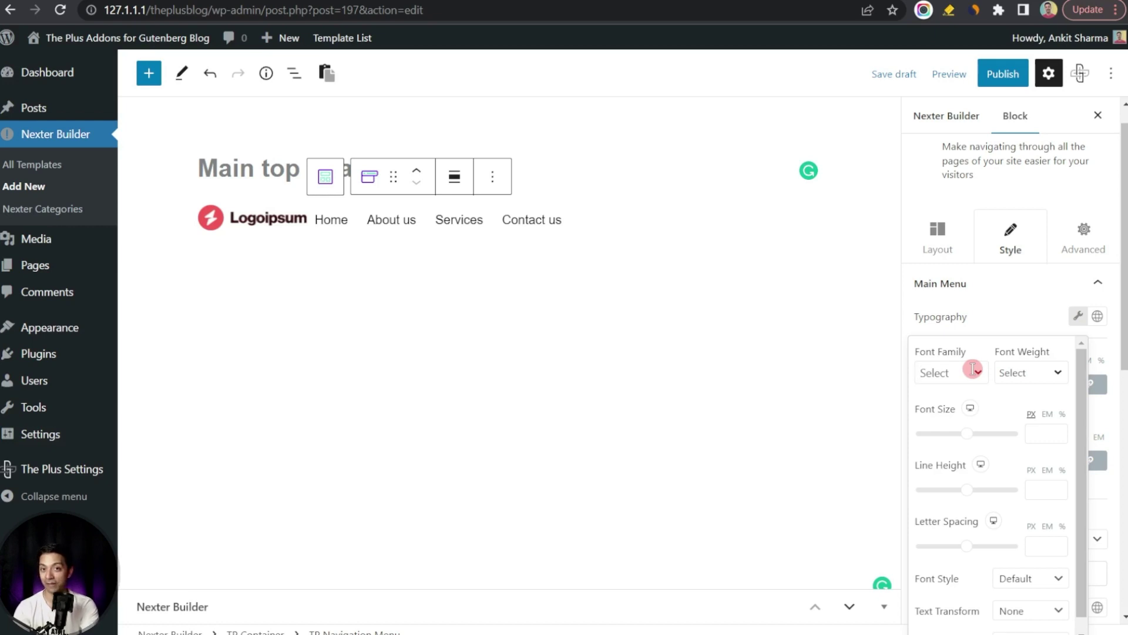
pyautogui.click(972, 369)
pyautogui.write('pop')
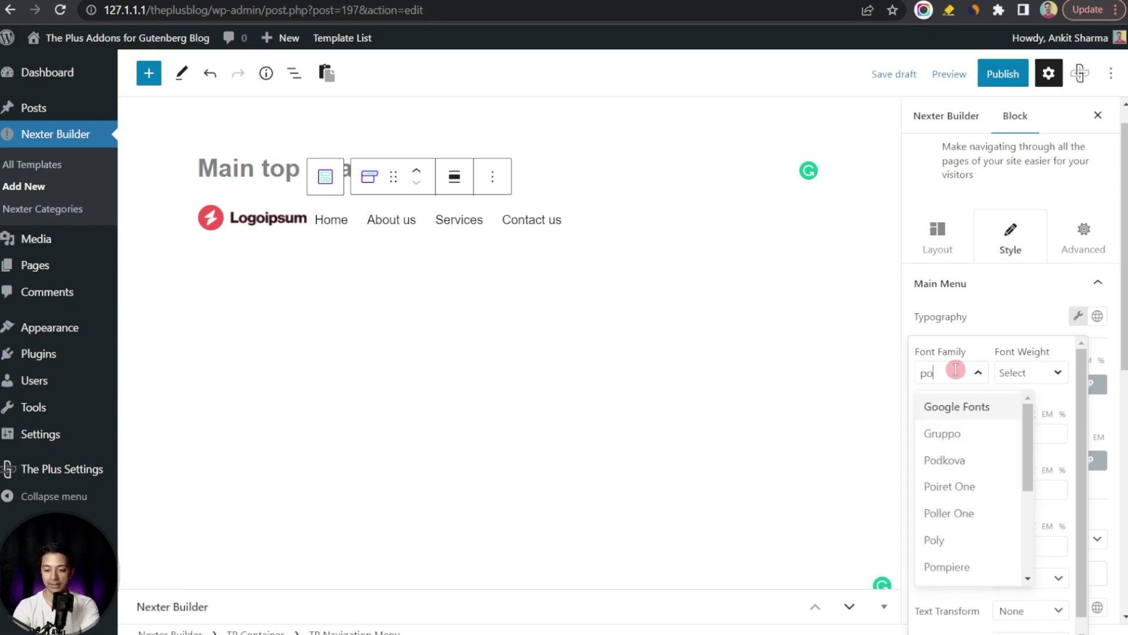
pyautogui.click(950, 433)
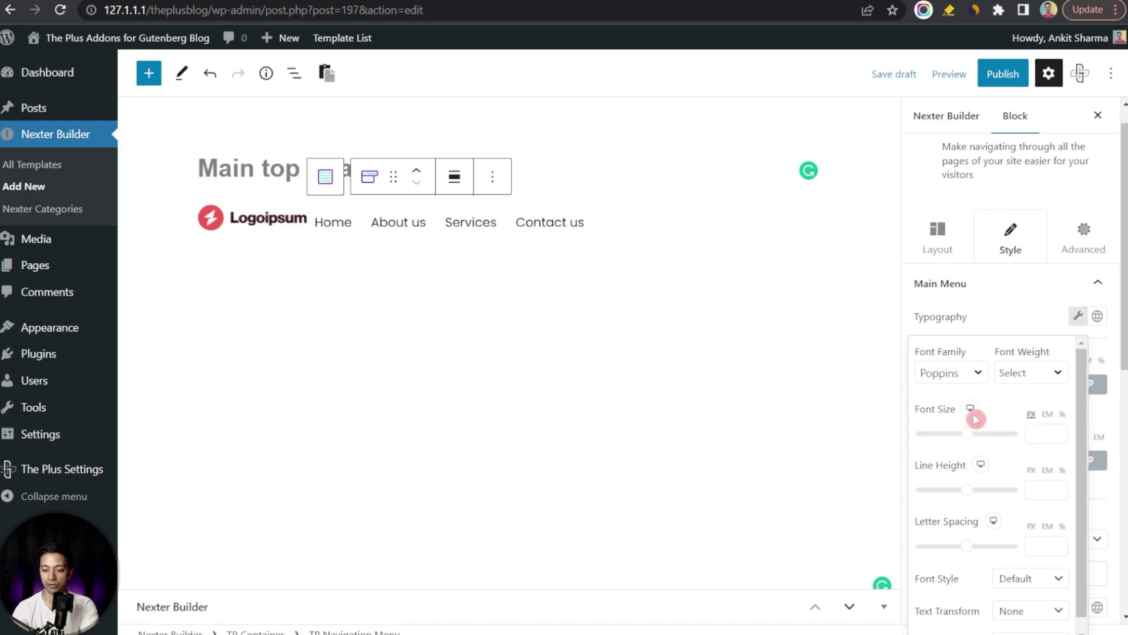
pyautogui.click(1036, 433)
pyautogui.write('13')
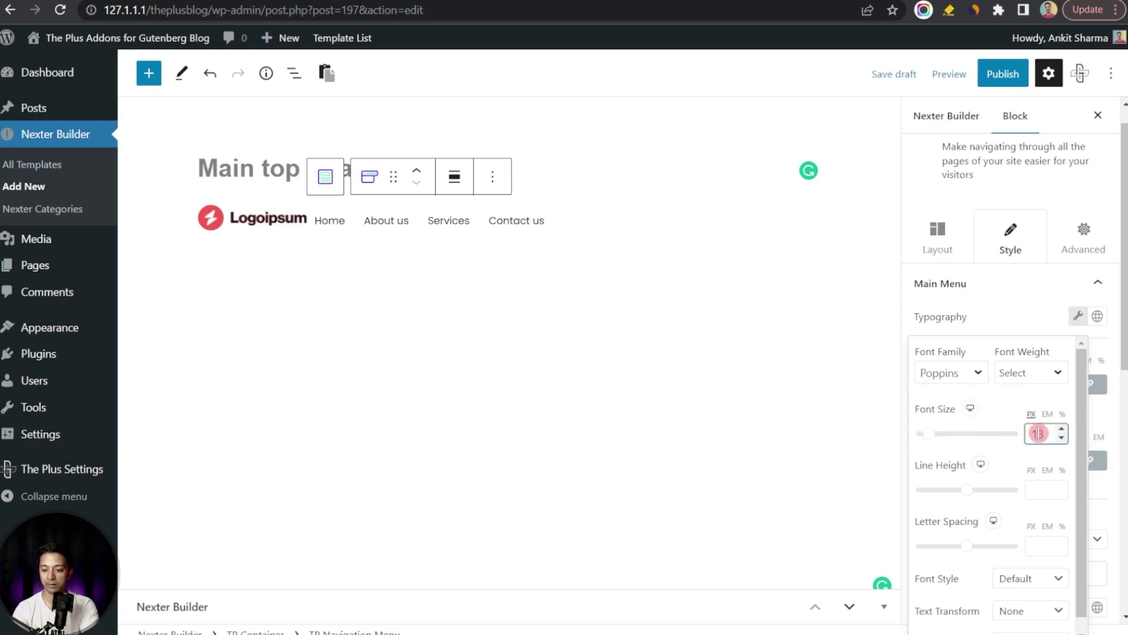
pyautogui.scroll(-3, 1005, 410)
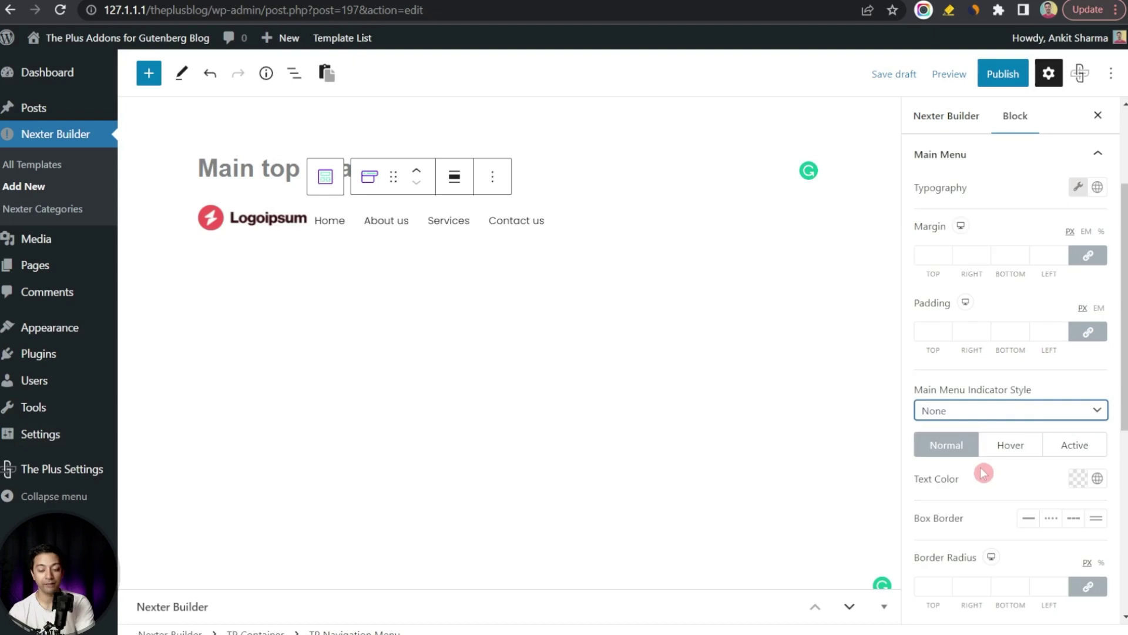
# Change the main menu text colour to purple.
pyautogui.click(1097, 481)
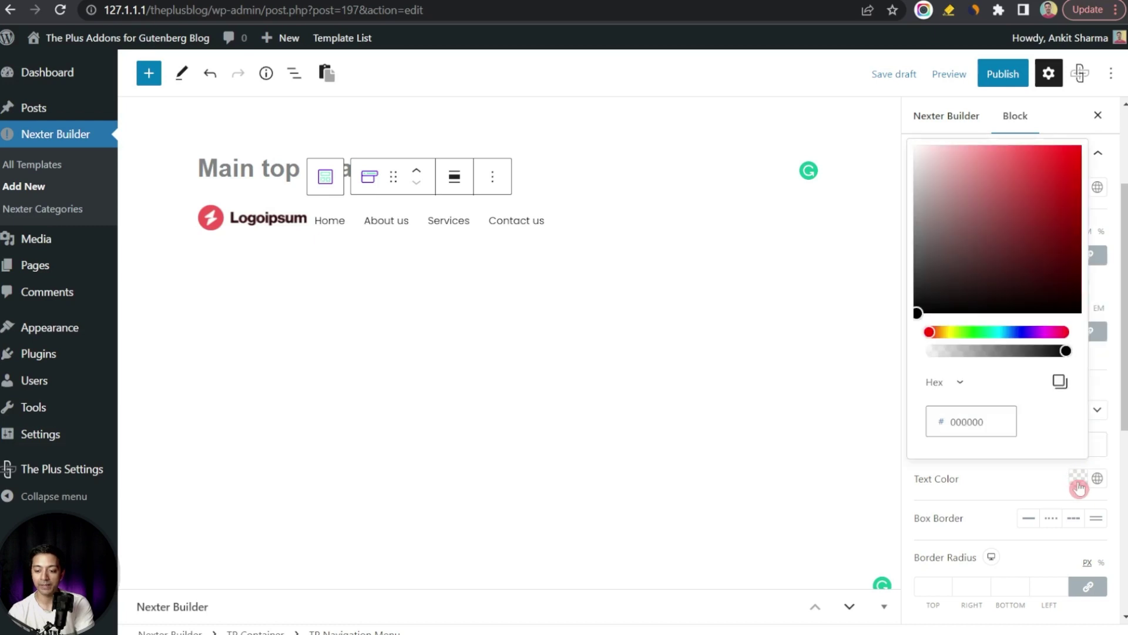
pyautogui.moveTo(1005, 332); pyautogui.dragTo(1044, 332)
pyautogui.click(1021, 181)
pyautogui.scroll(-3, 1005, 482)
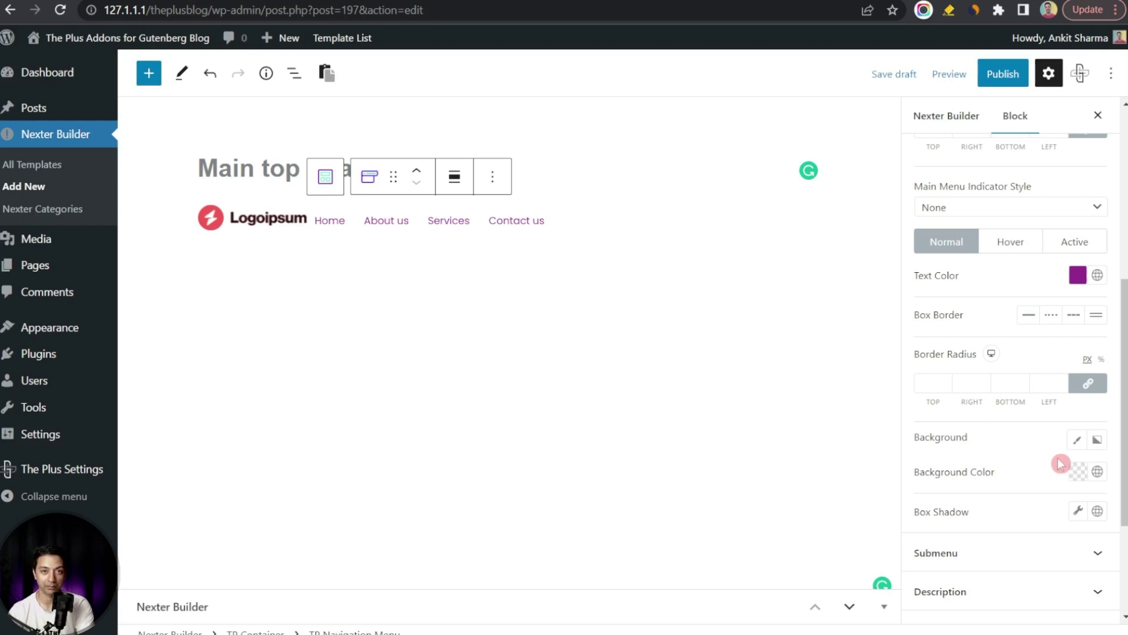
pyautogui.scroll(-2, 1038, 464)
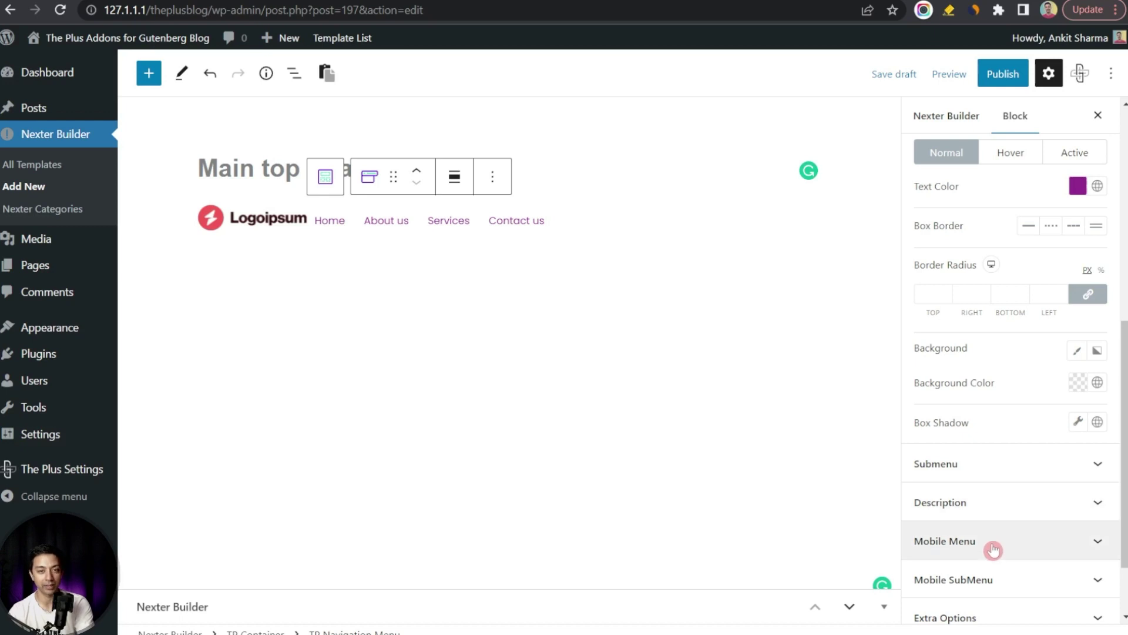
# Select the TP Container holding the logo and menu from List View.
pyautogui.click(292, 76)
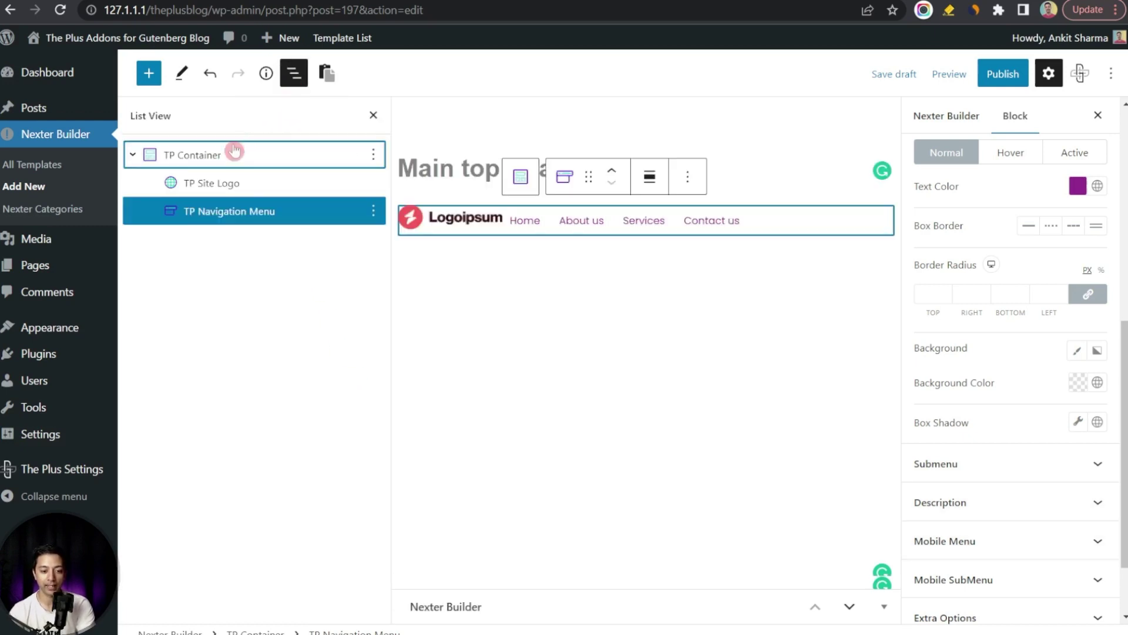
pyautogui.click(200, 157)
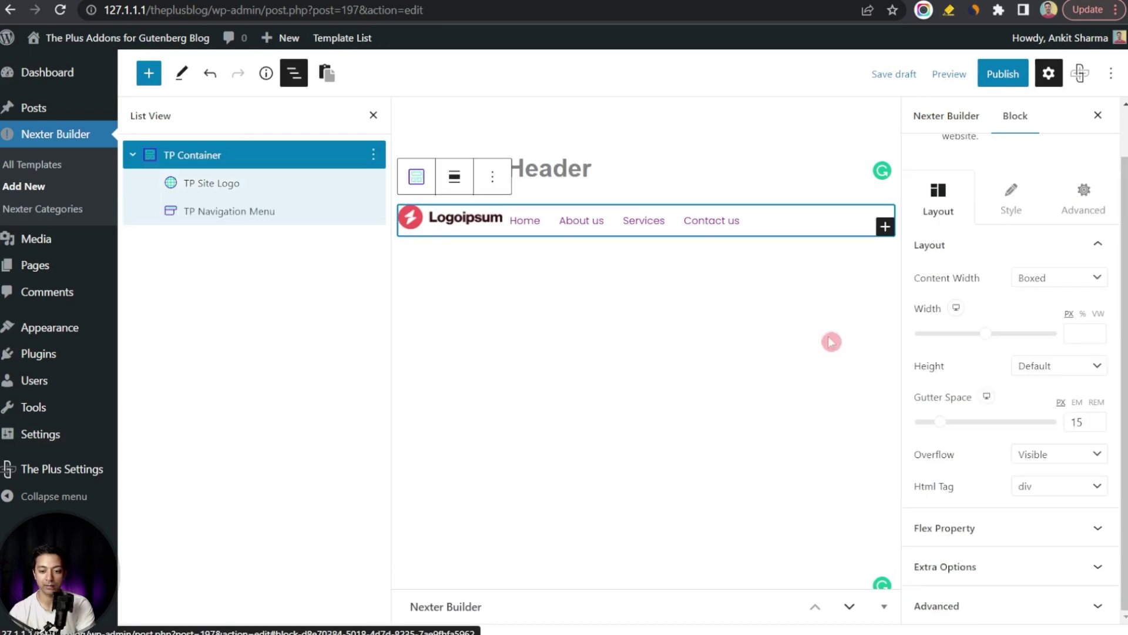
pyautogui.click(374, 116)
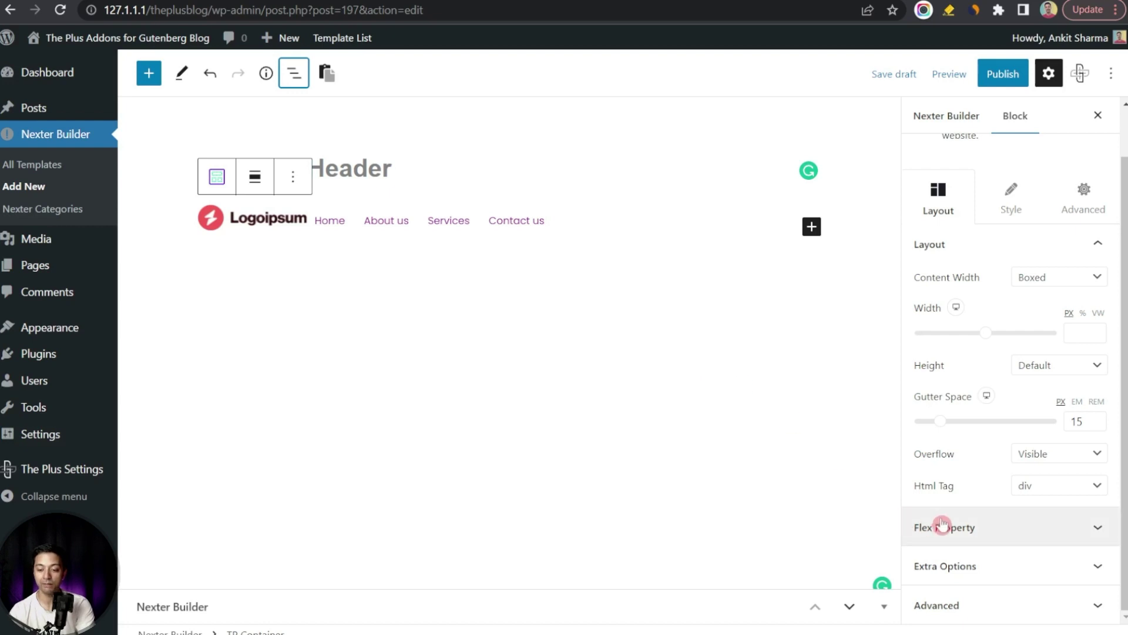
# Set the container's Row Alignment to Center and Column Alignment to Space Between.
pyautogui.click(1003, 532)
pyautogui.click(972, 427)
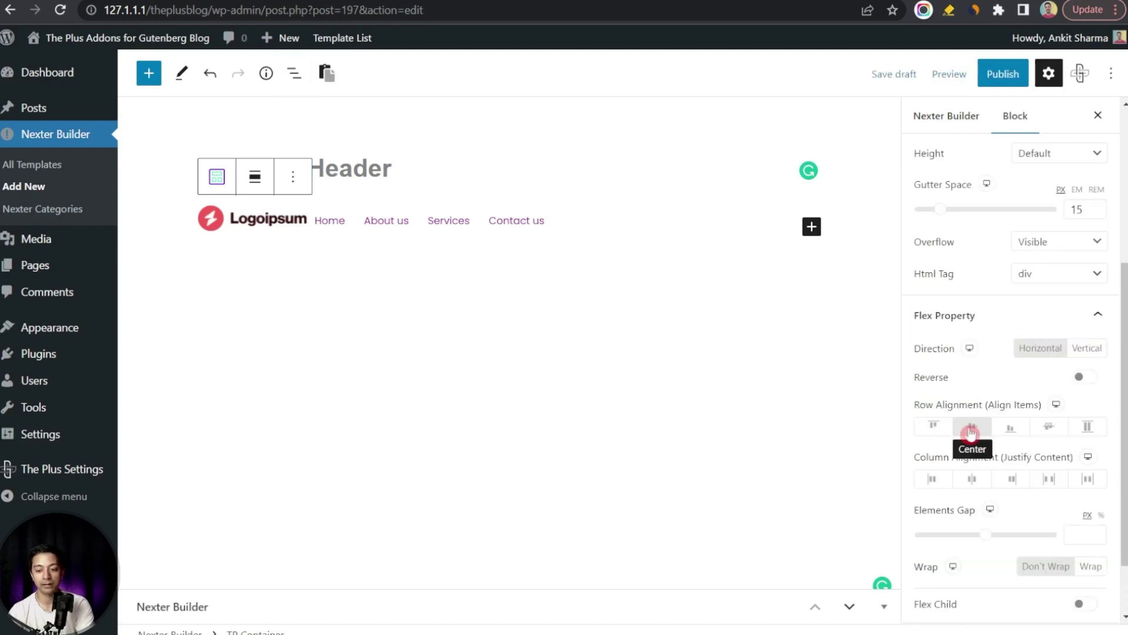
pyautogui.click(1049, 481)
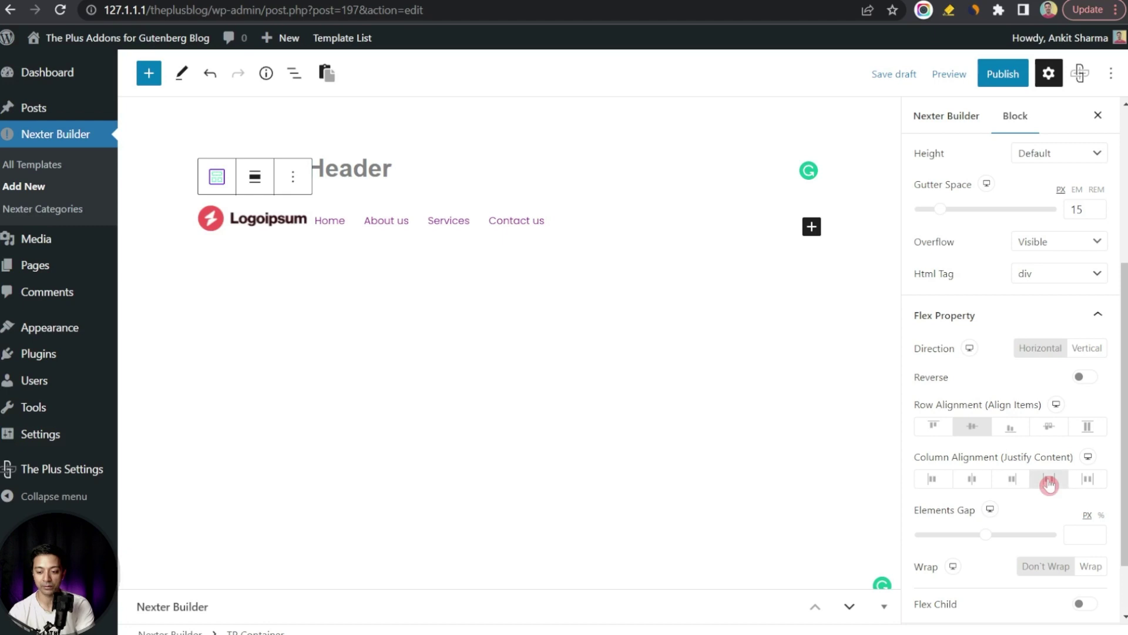
pyautogui.click(1081, 533)
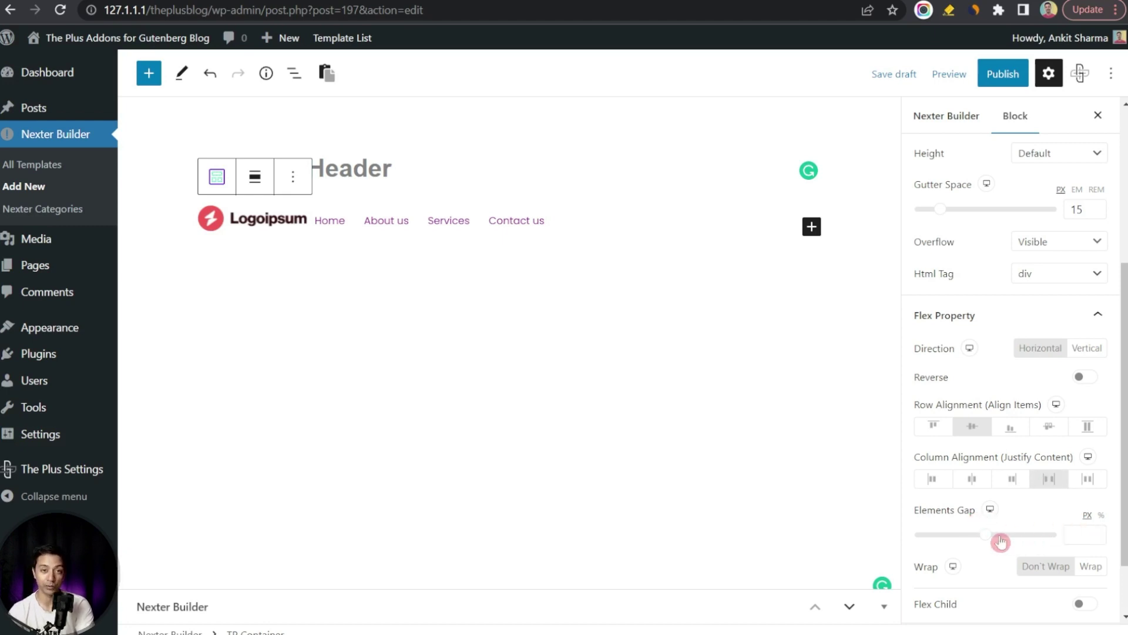
pyautogui.click(601, 228)
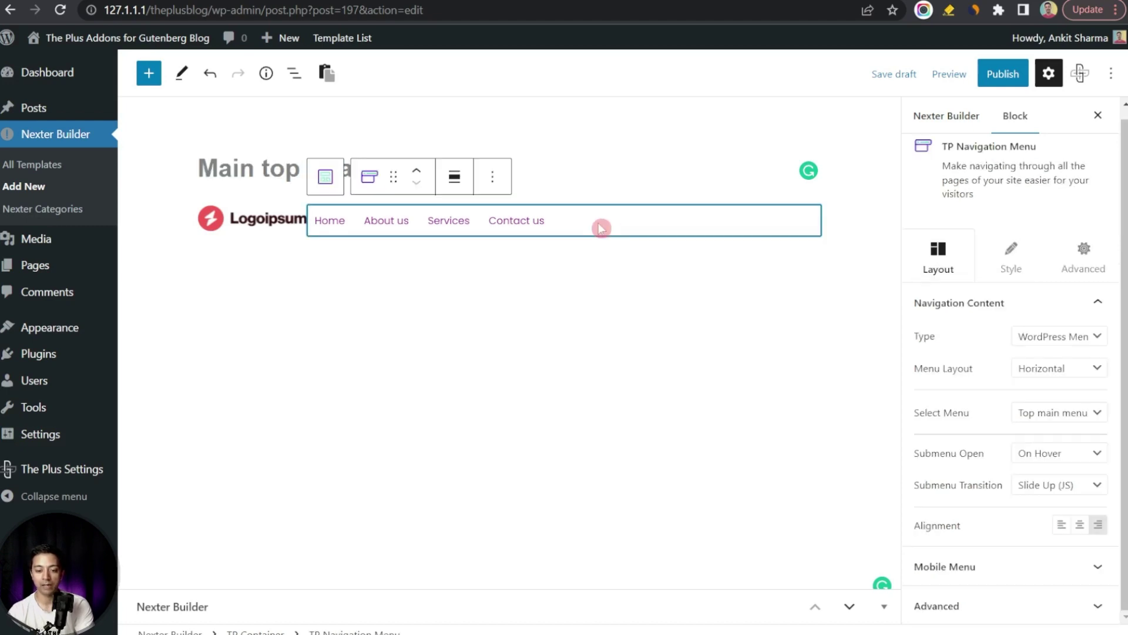
# Insert a TP Button block after the navigation menu via /tp button.
pyautogui.click(490, 177)
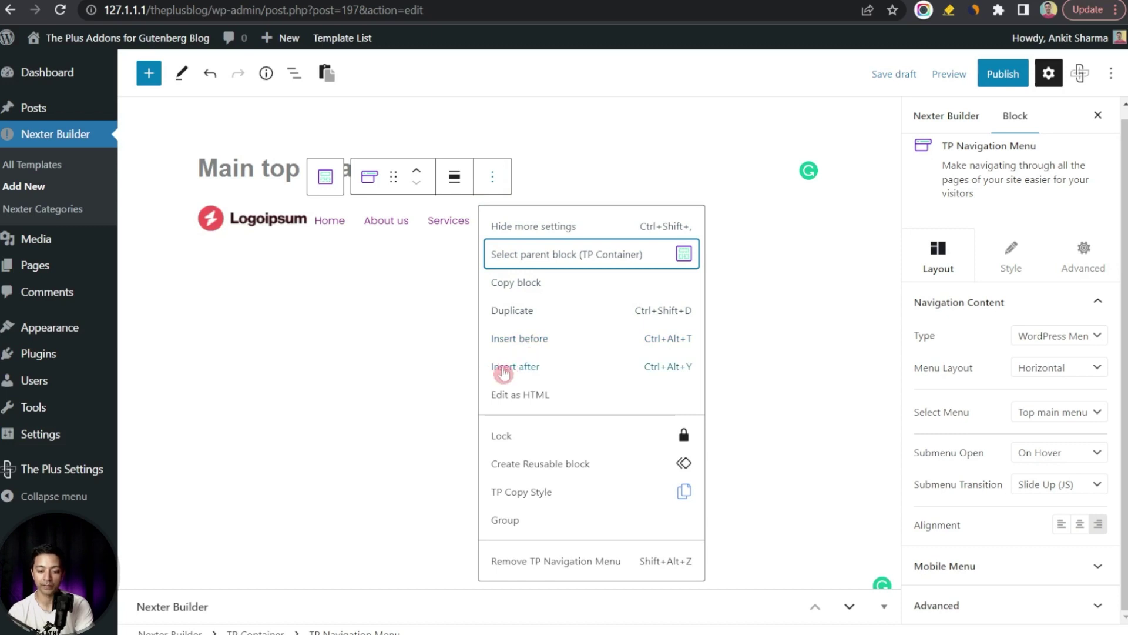
pyautogui.click(523, 371)
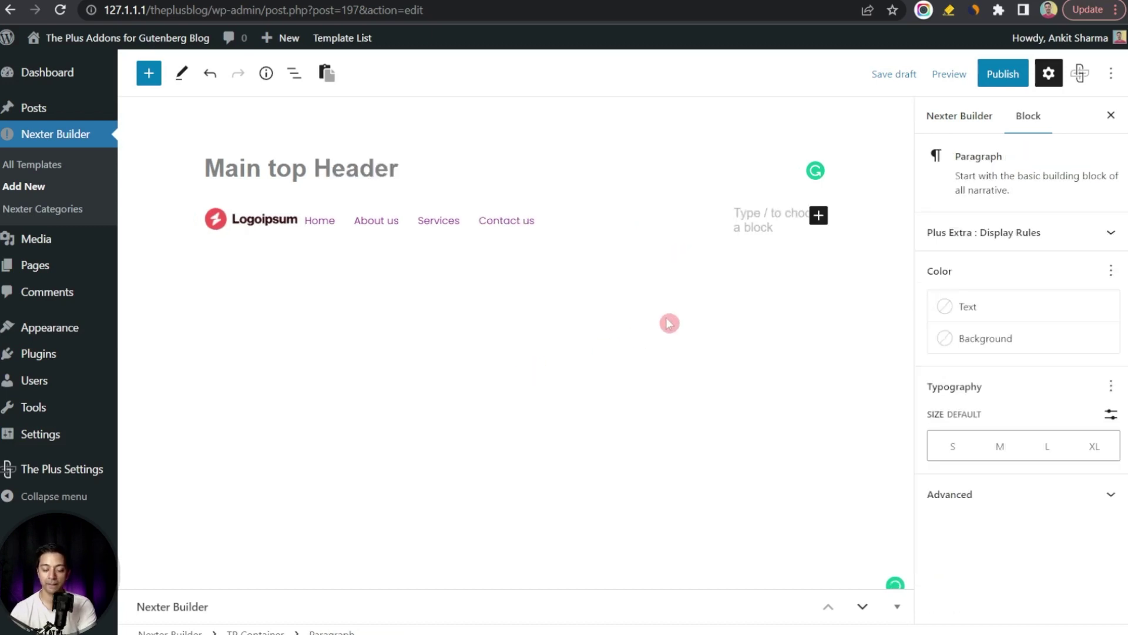
pyautogui.write('/tp button')
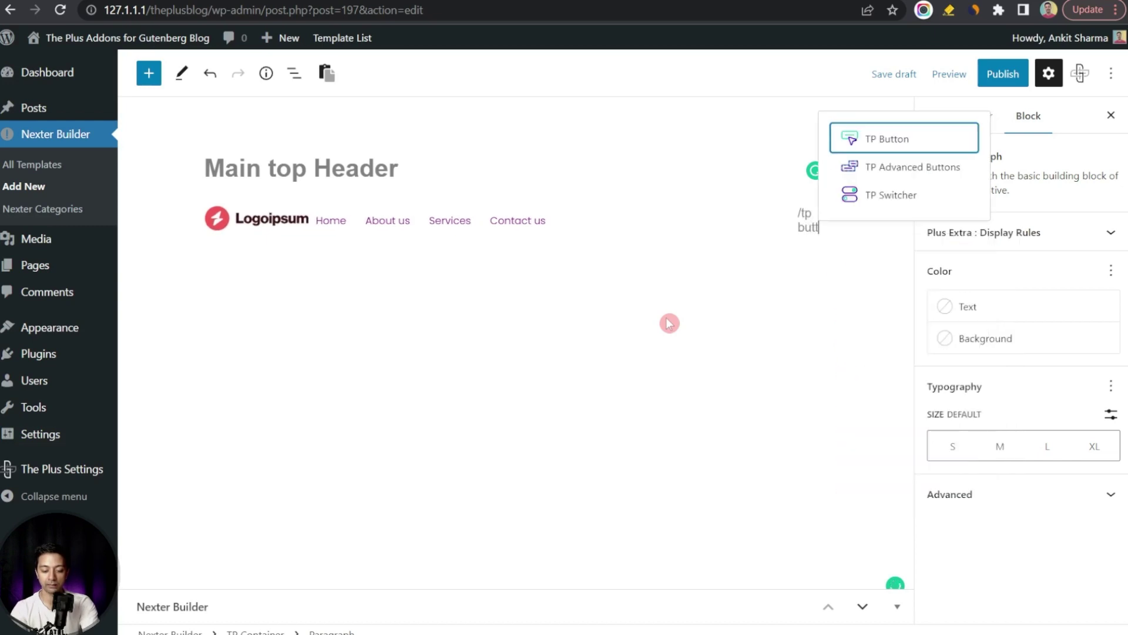
pyautogui.click(911, 149)
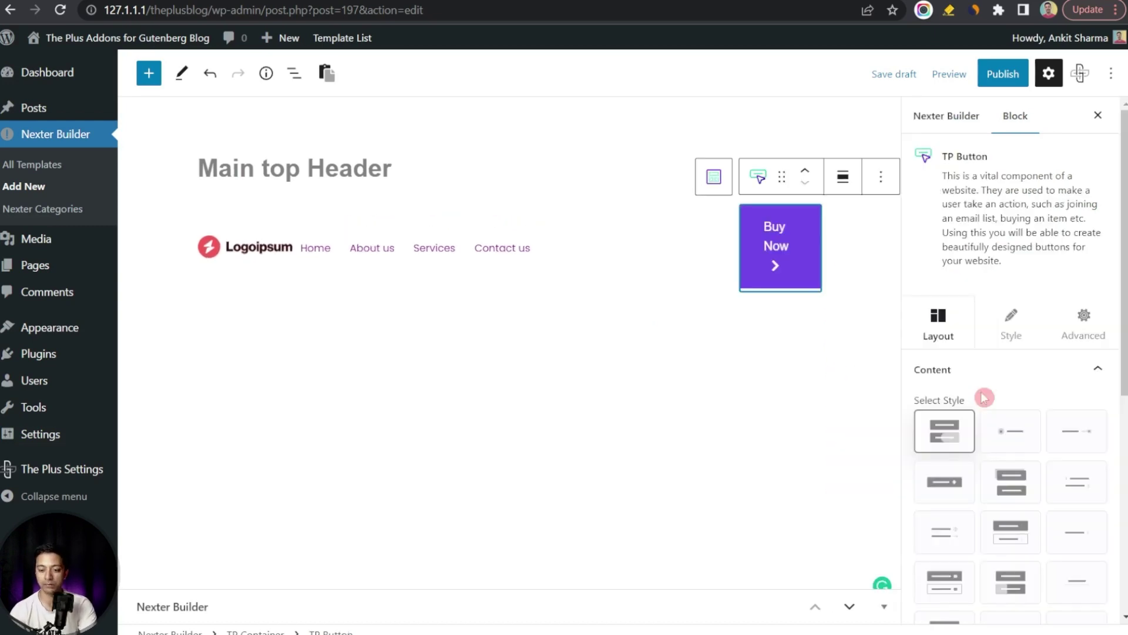
# Keep the button title 'Buy Now' and set its link to #.
pyautogui.scroll(-3, 985, 398)
pyautogui.scroll(-3, 1070, 438)
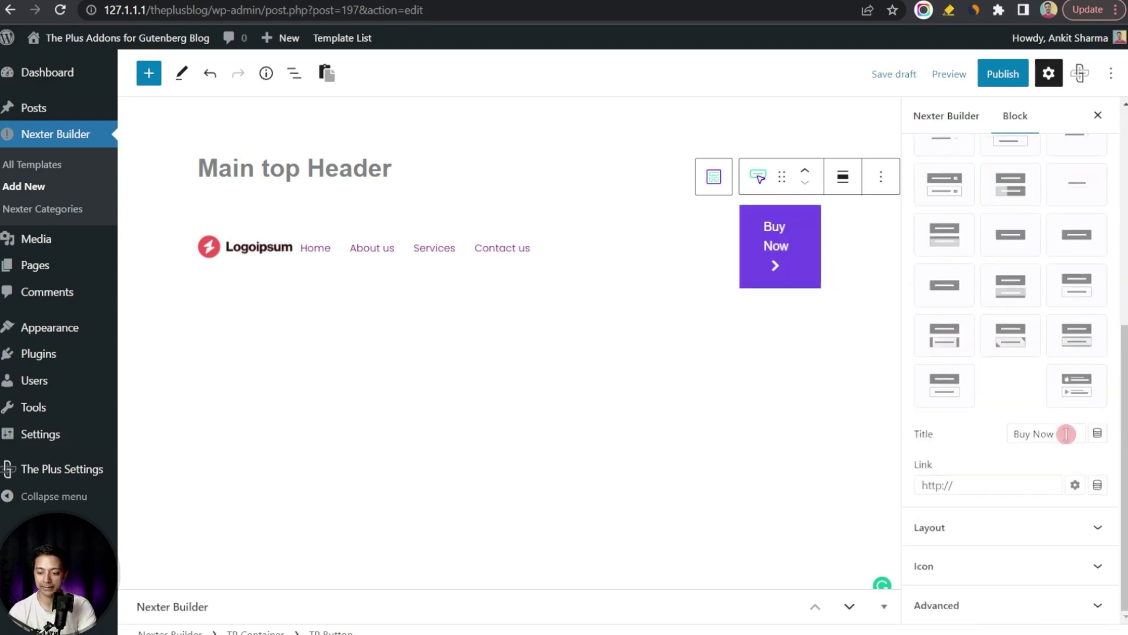
pyautogui.doubleClick(1023, 433)
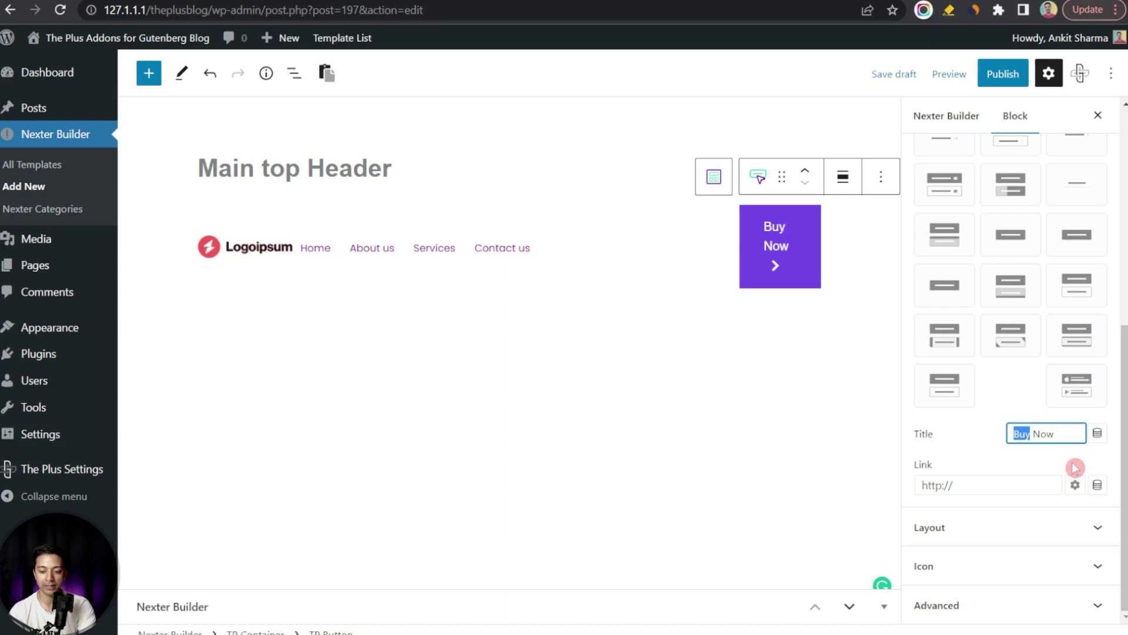
pyautogui.click(968, 480)
pyautogui.write('#')
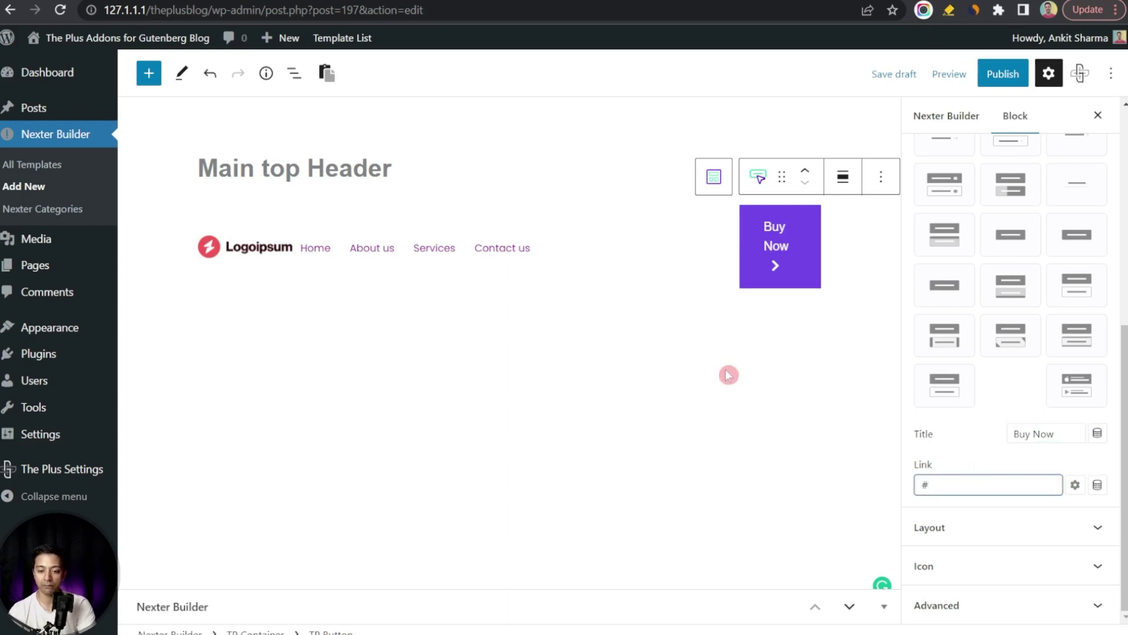
# Publish the Main top Header template and reload the site's front page to view it.
pyautogui.click(991, 80)
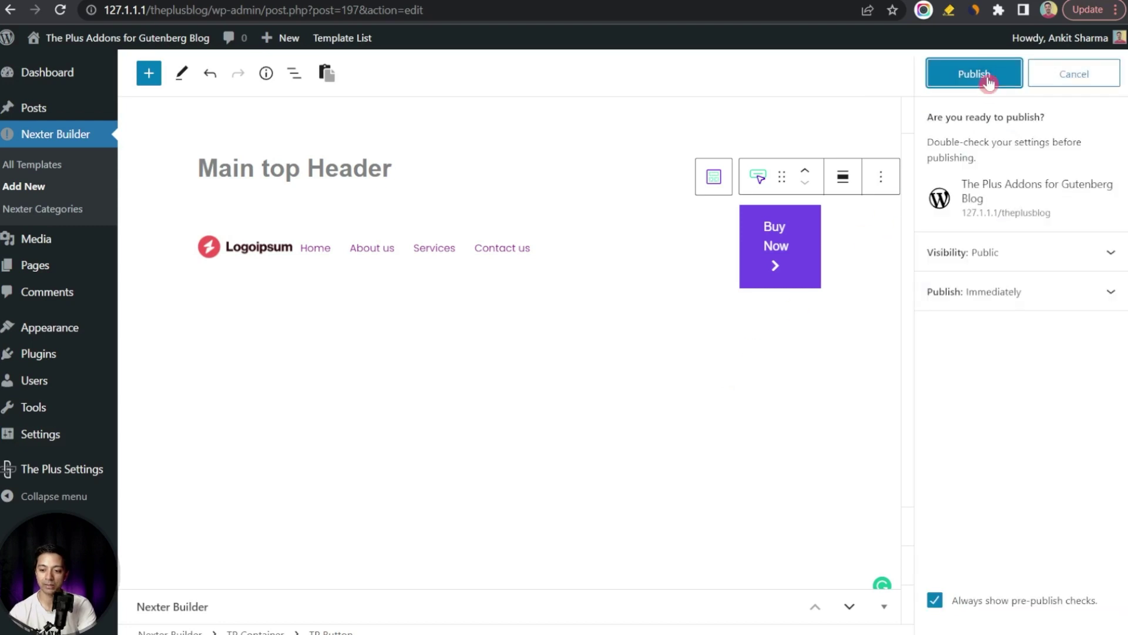
pyautogui.click(990, 83)
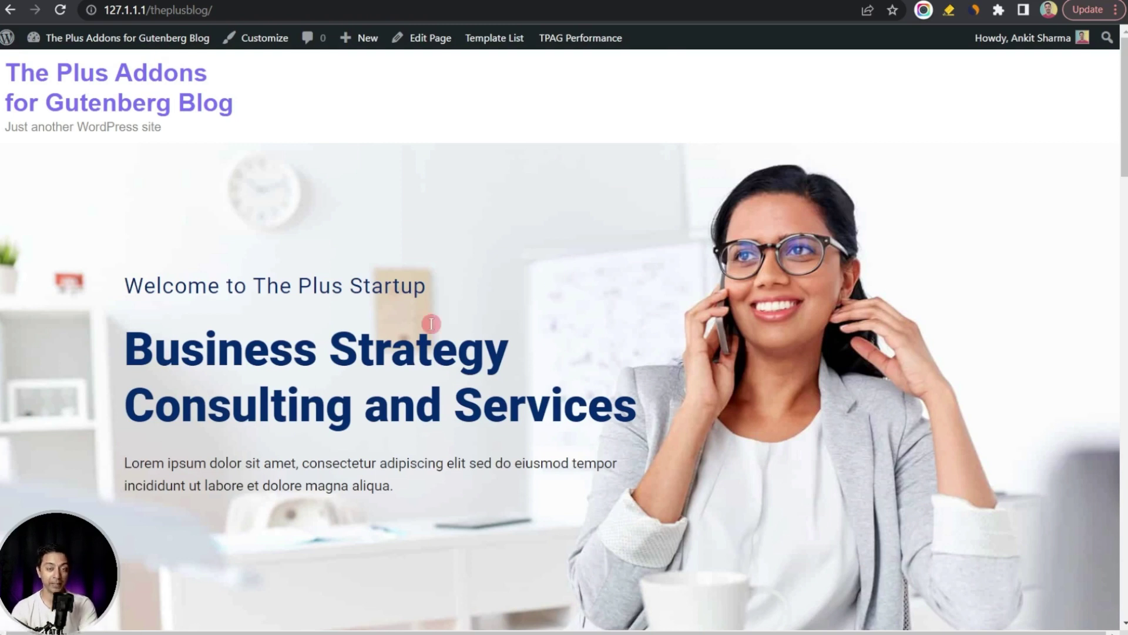
pyautogui.click(56, 38)
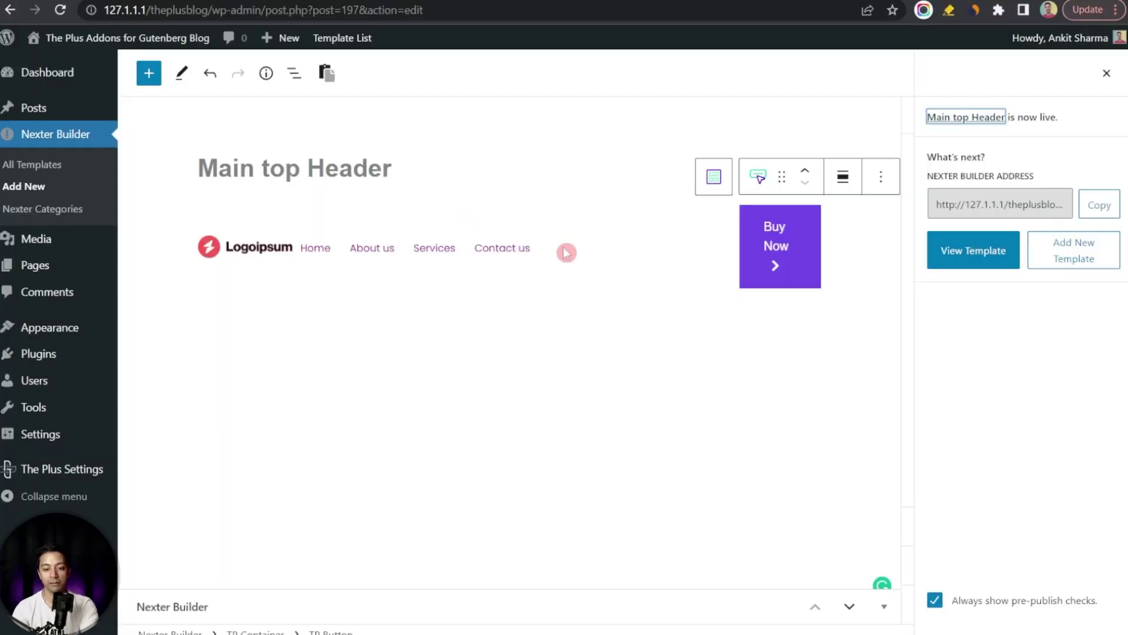
pyautogui.click(565, 253)
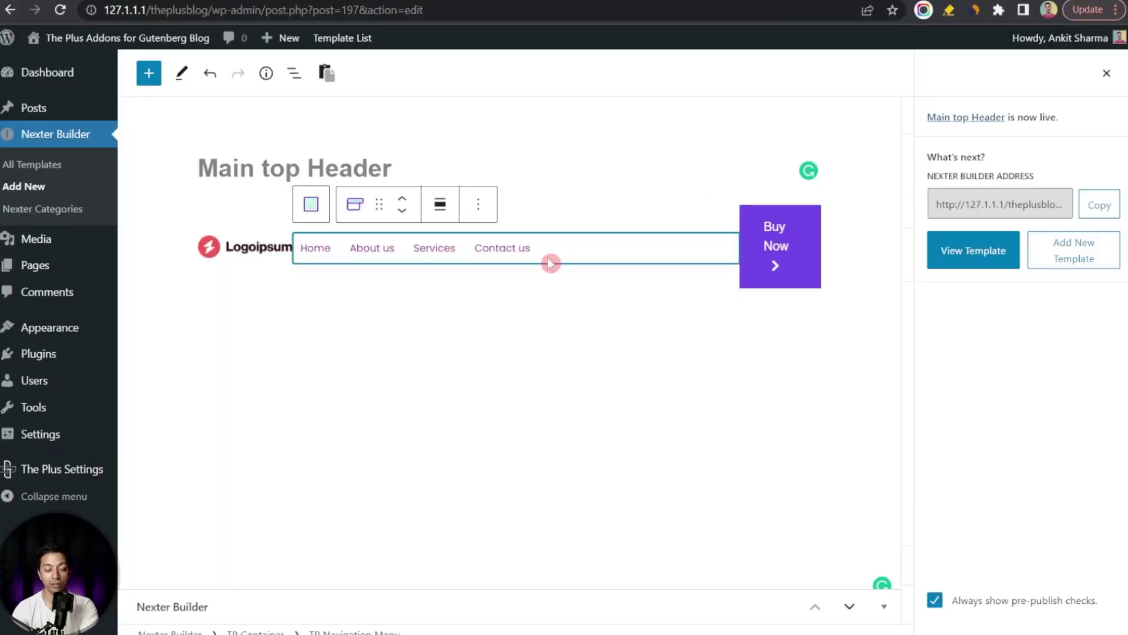
pyautogui.click(1107, 73)
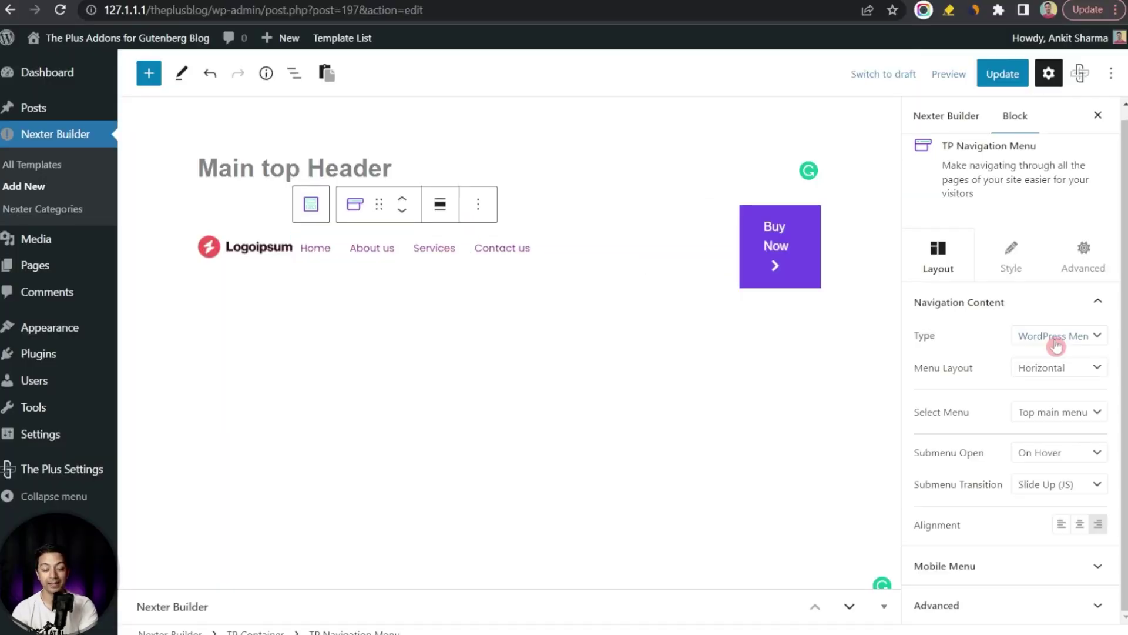
pyautogui.click(1067, 340)
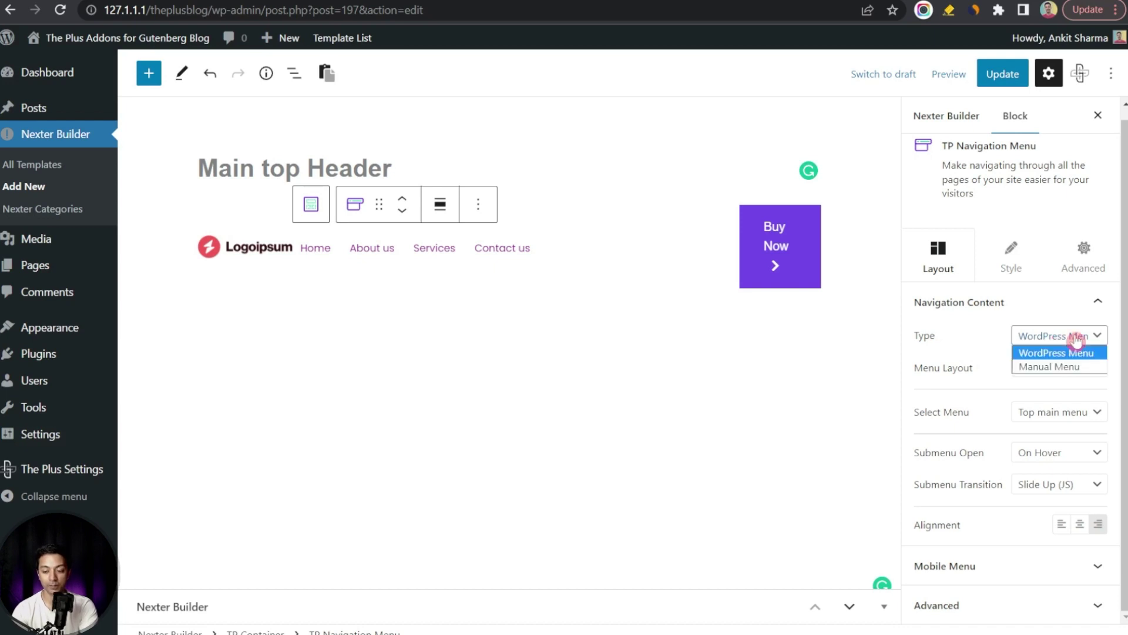
pyautogui.click(1067, 368)
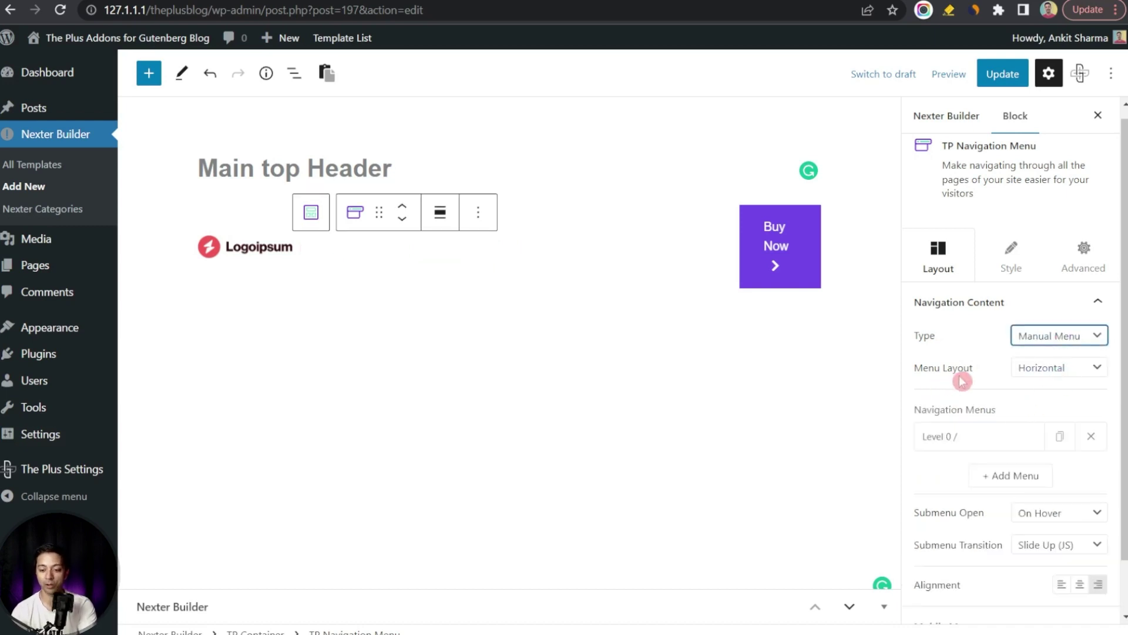
pyautogui.click(1062, 368)
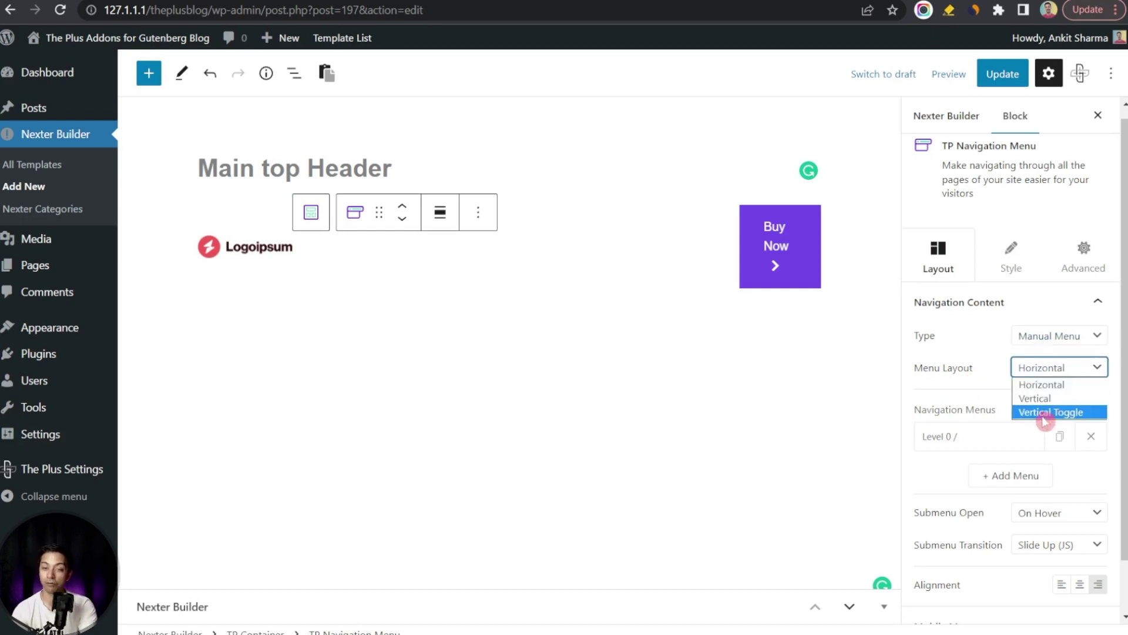
pyautogui.click(977, 388)
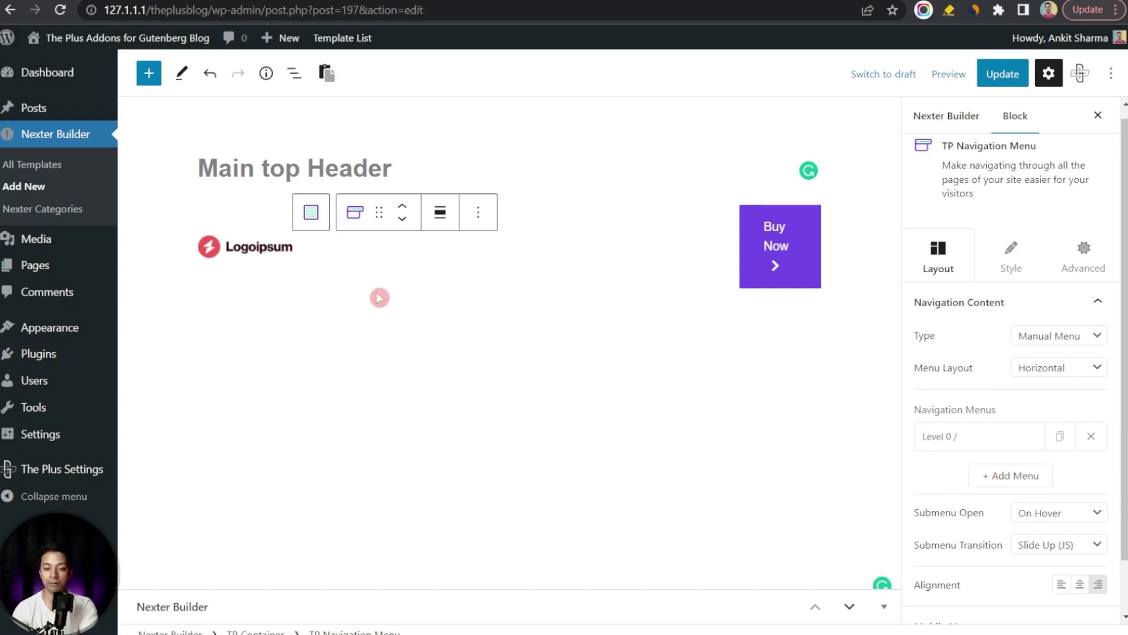
# Rename the first Level 0 menu item to 'Home', leaving its link empty.
pyautogui.click(979, 445)
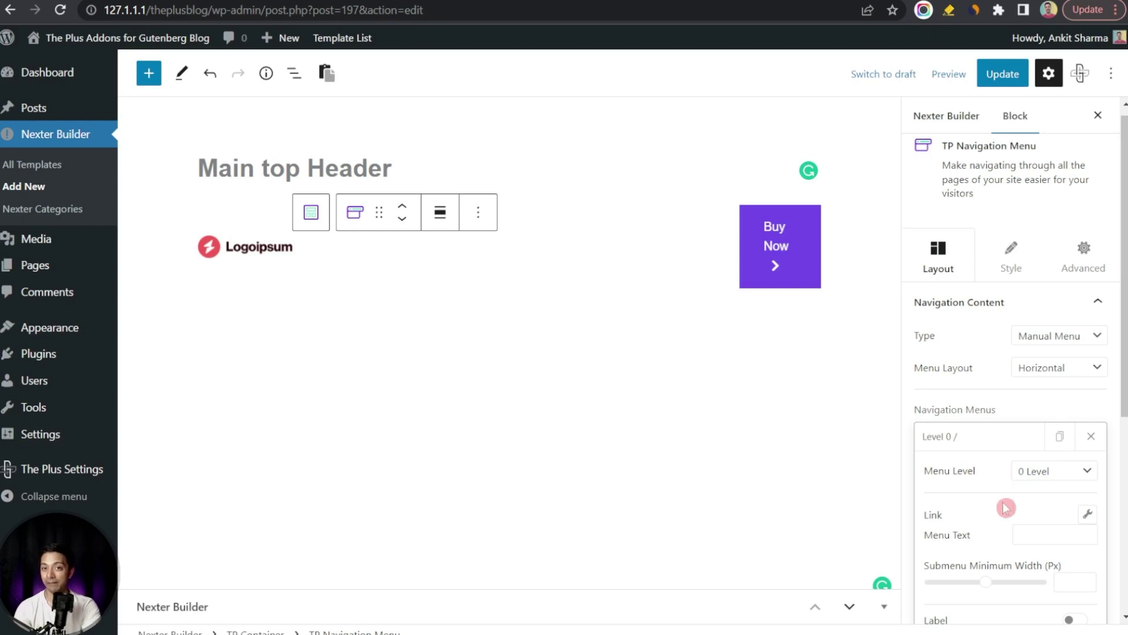
pyautogui.click(1033, 534)
pyautogui.write('Home')
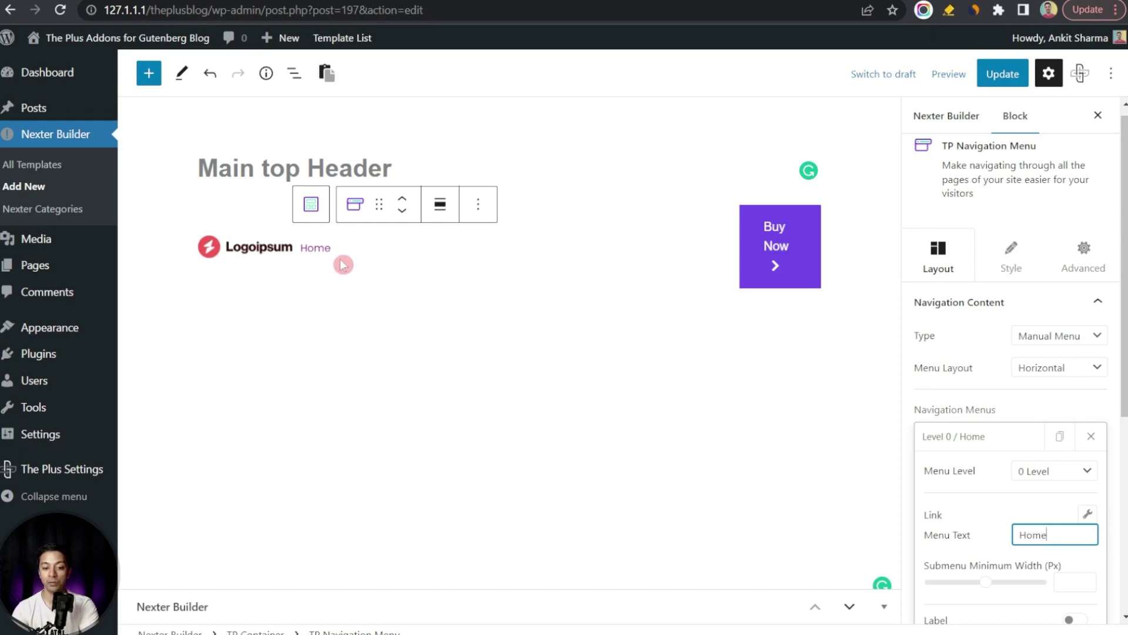
pyautogui.scroll(-3, 941, 352)
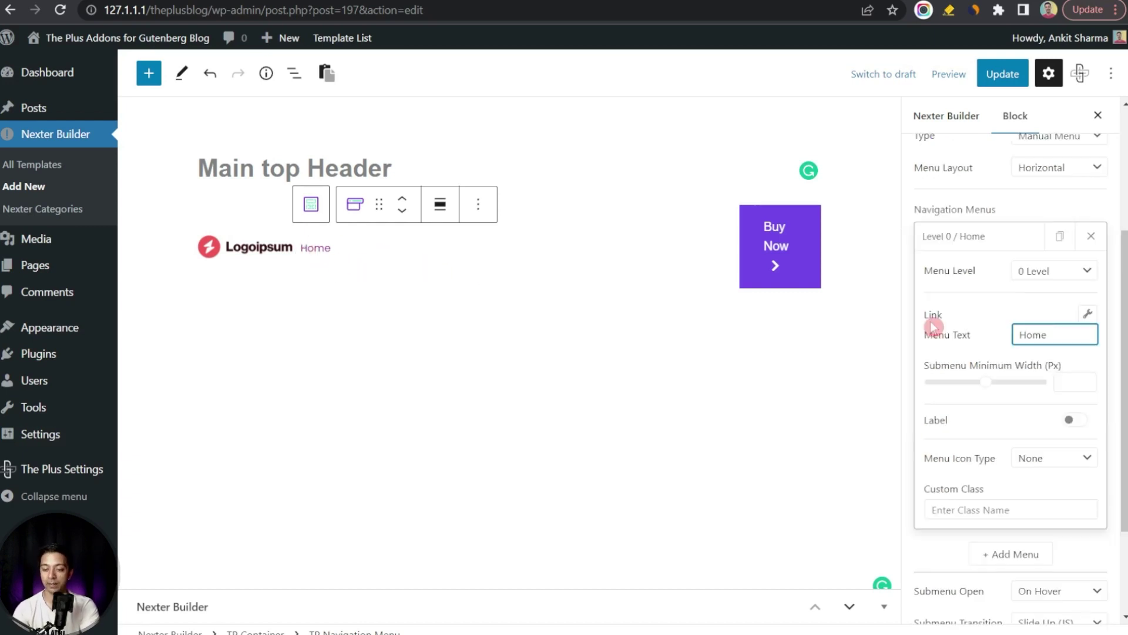
pyautogui.click(1088, 315)
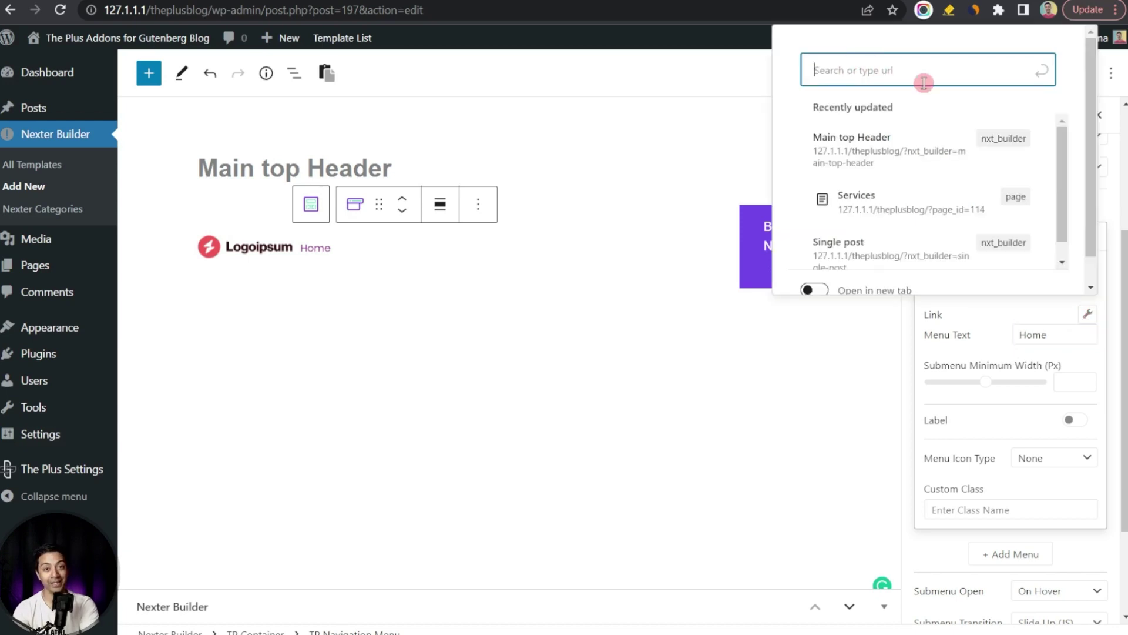
pyautogui.press('Escape')
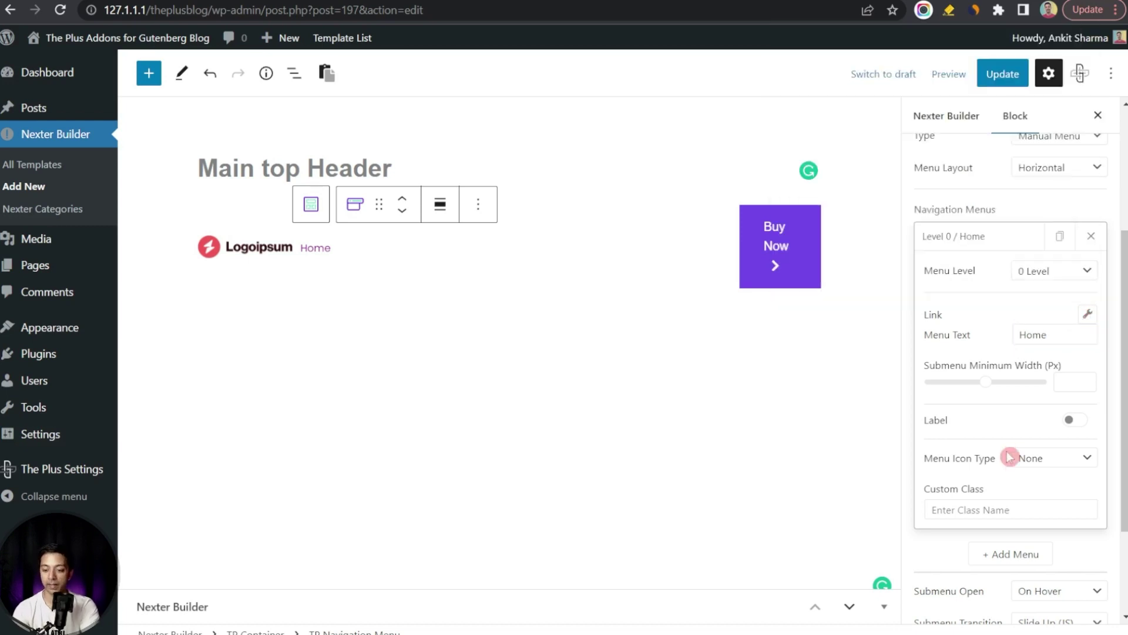
# Set Home's Menu Icon Type to Icon and pick an icon from the icon library.
pyautogui.click(1081, 458)
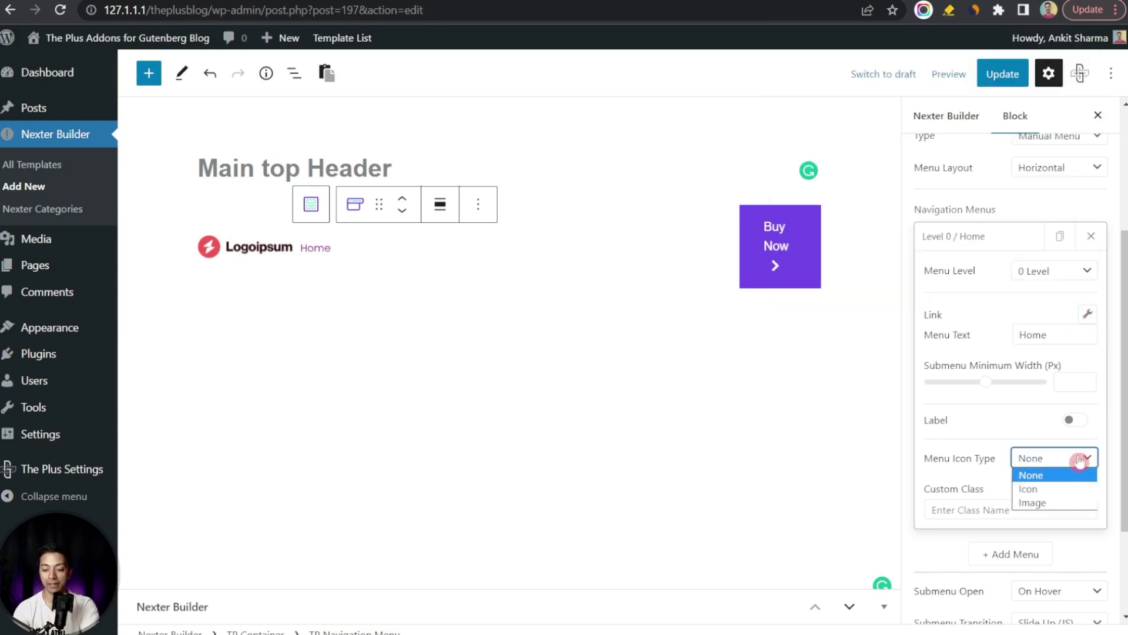
pyautogui.click(1042, 488)
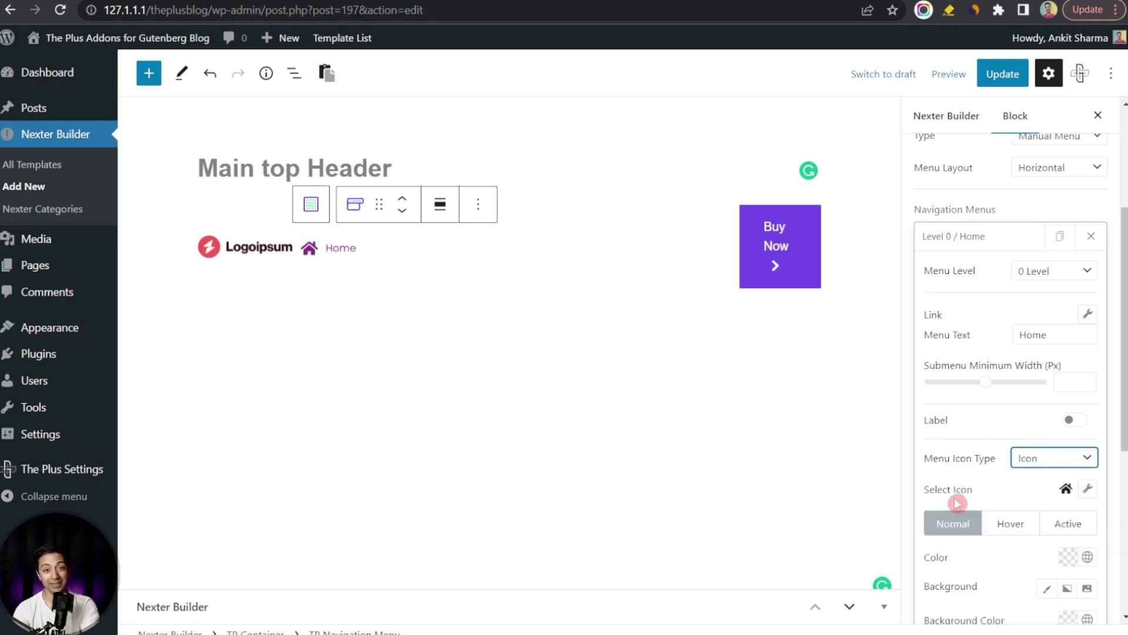
pyautogui.click(1087, 489)
pyautogui.click(1051, 426)
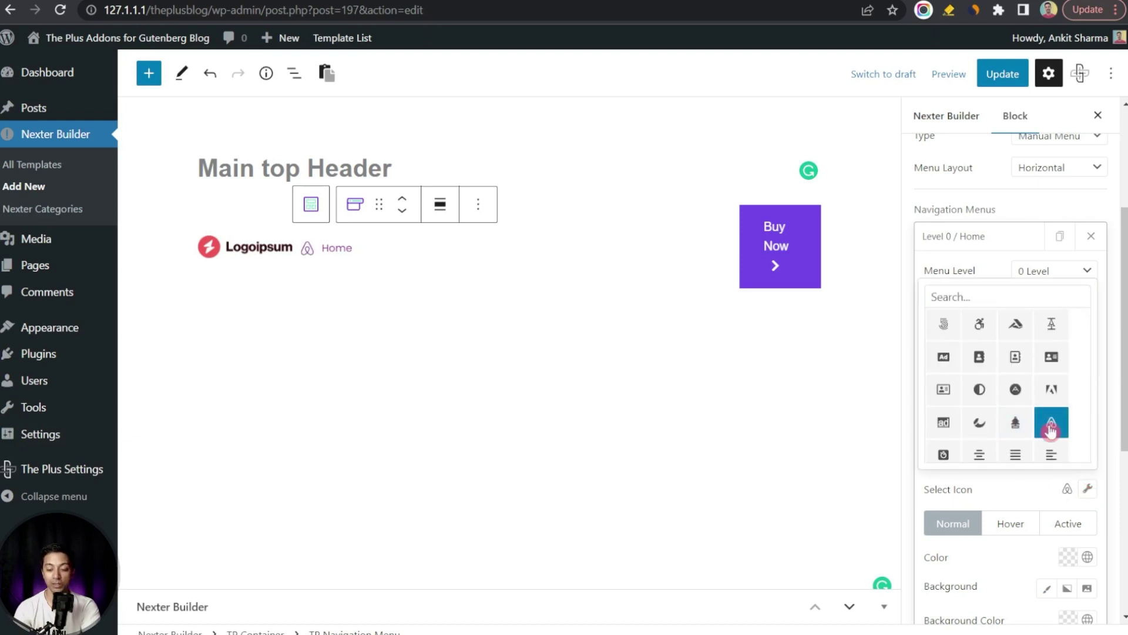
pyautogui.click(1010, 494)
pyautogui.scroll(-1, 980, 494)
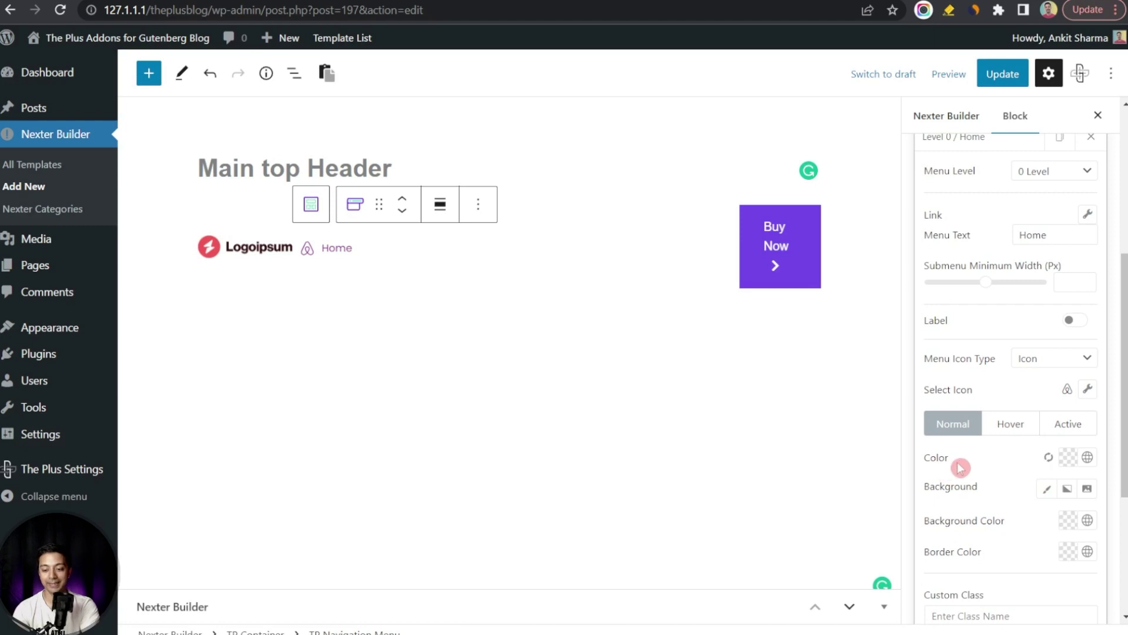
pyautogui.scroll(-2, 995, 588)
# Duplicate the Home menu item twice.
pyautogui.scroll(8, 961, 207)
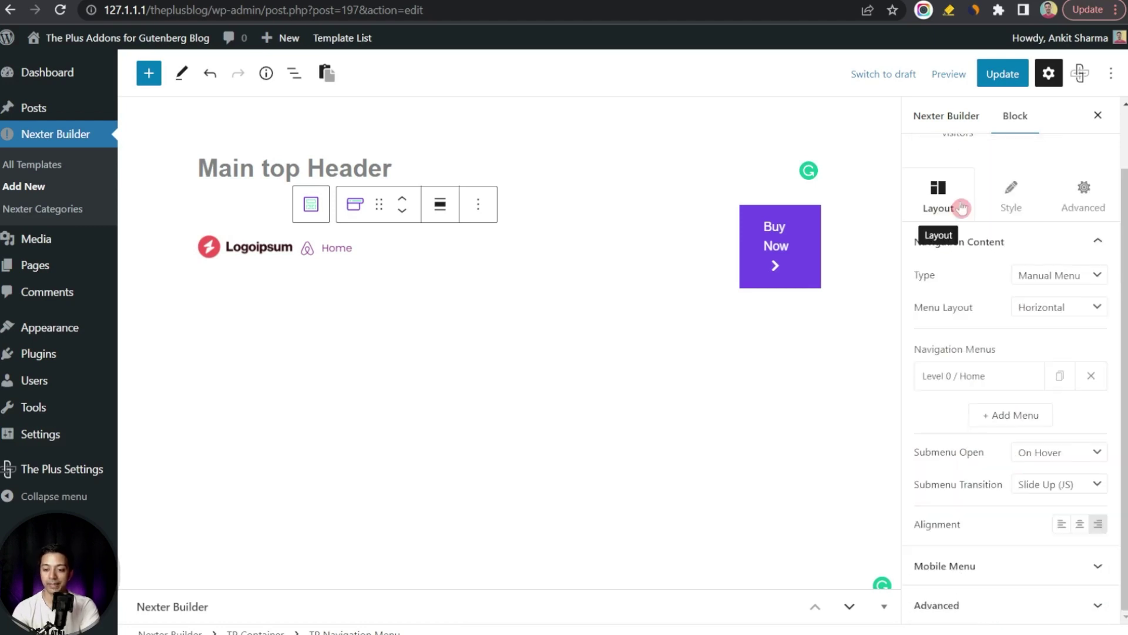
pyautogui.click(1067, 382)
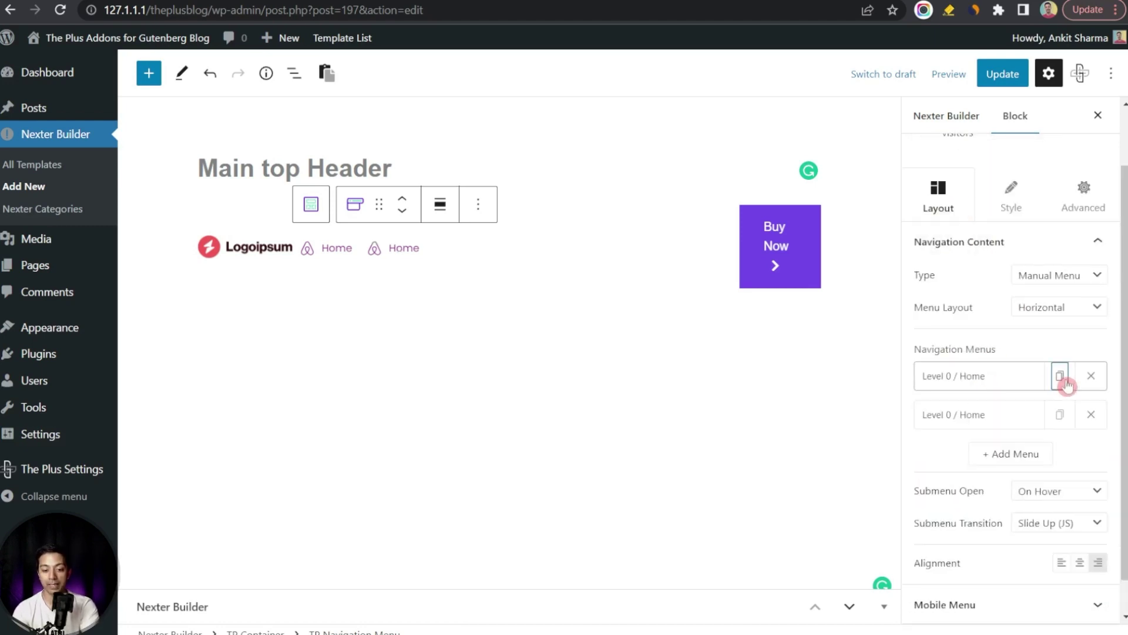
pyautogui.click(1062, 416)
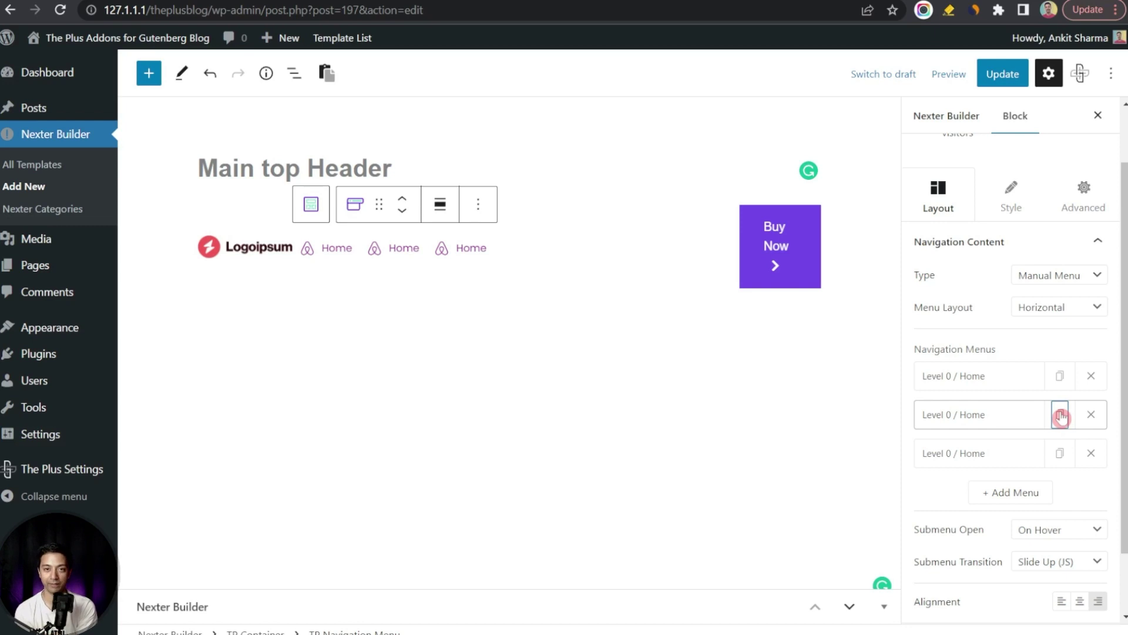
# Turn the copies into About Us and Contact Us with a phone icon, and add a fourth item.
pyautogui.click(978, 431)
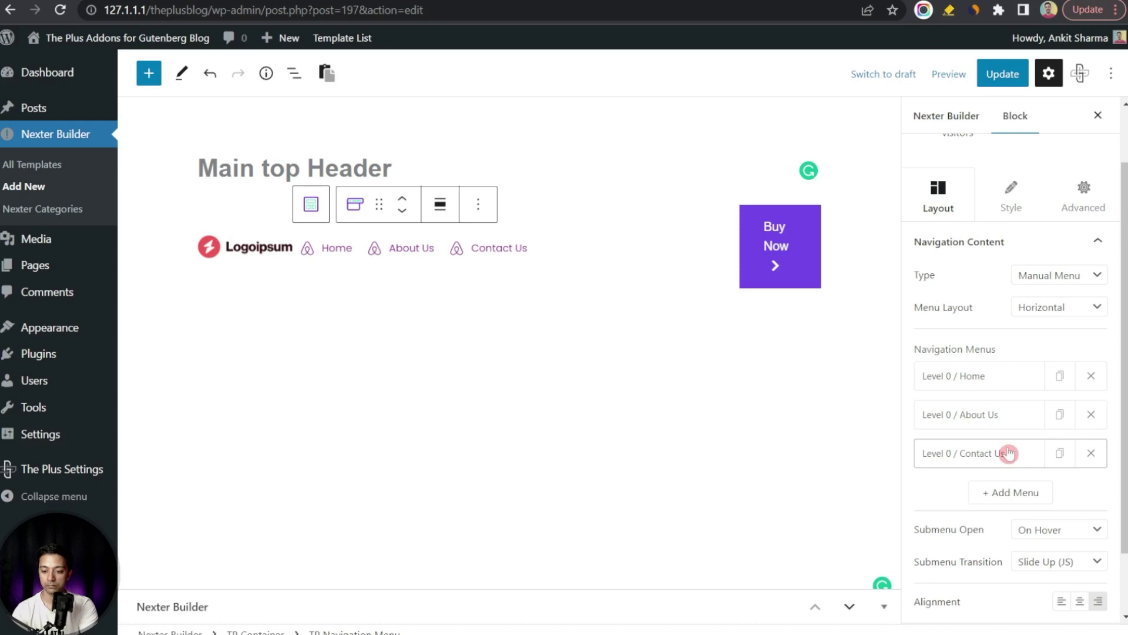
pyautogui.click(1007, 453)
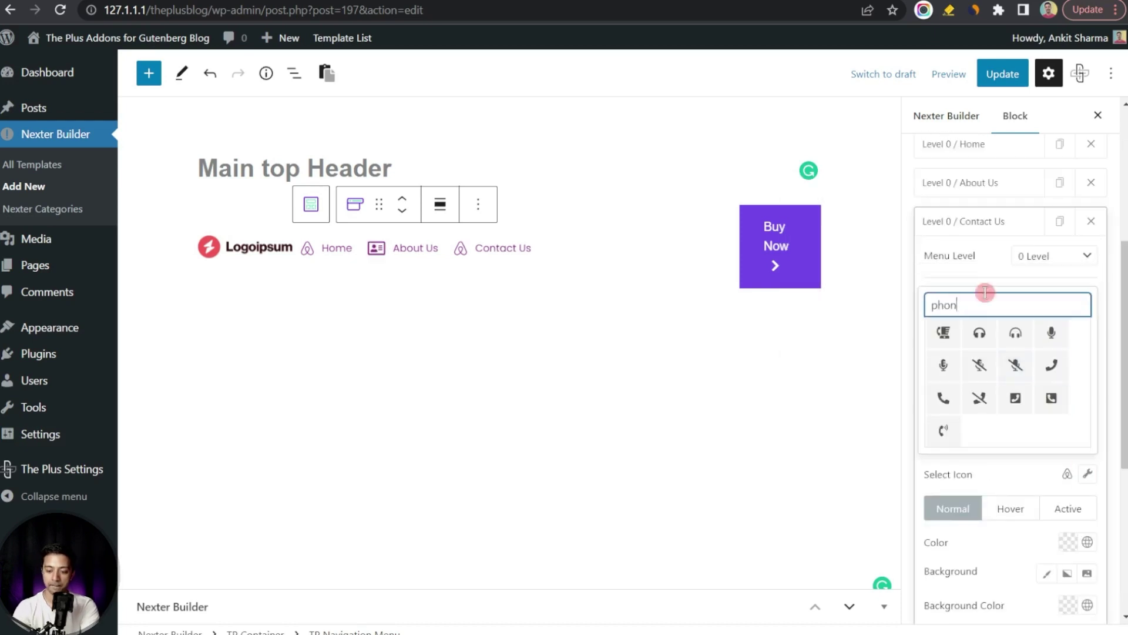
pyautogui.click(943, 398)
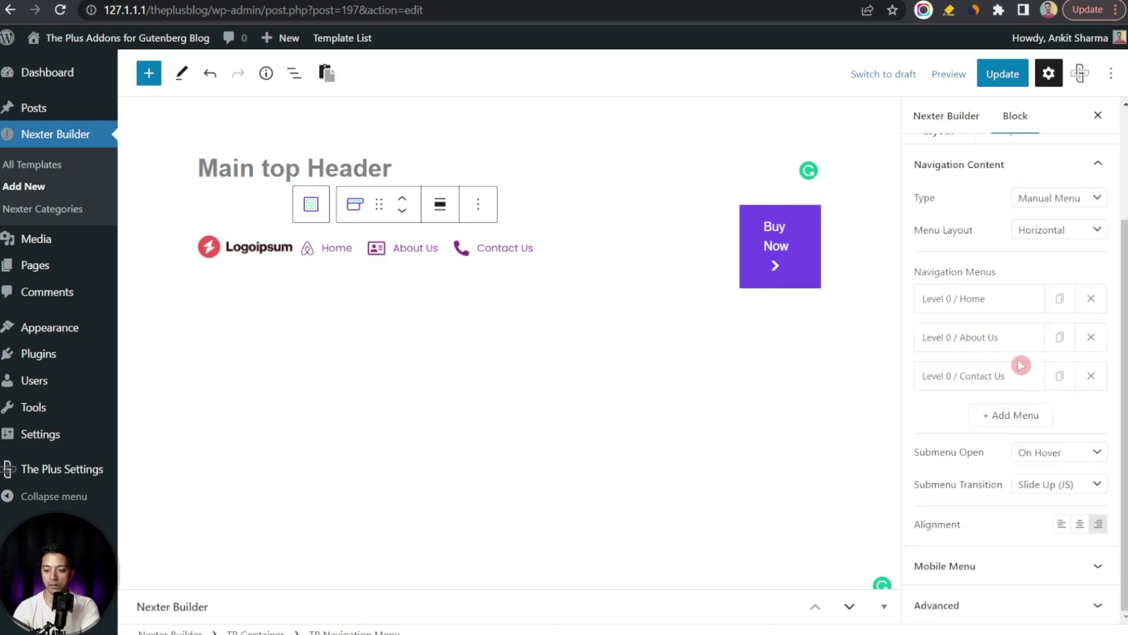
pyautogui.click(1034, 417)
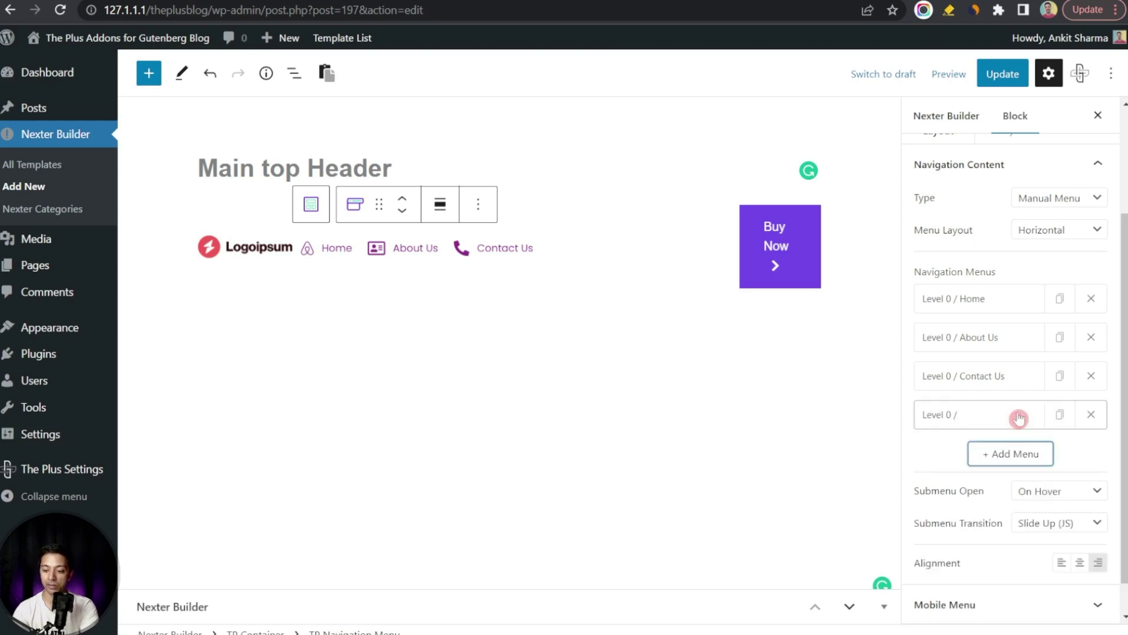
# Make the new item a Level 1 'Services' submenu entry and drag it above Contact Us.
pyautogui.click(972, 417)
pyautogui.click(1048, 450)
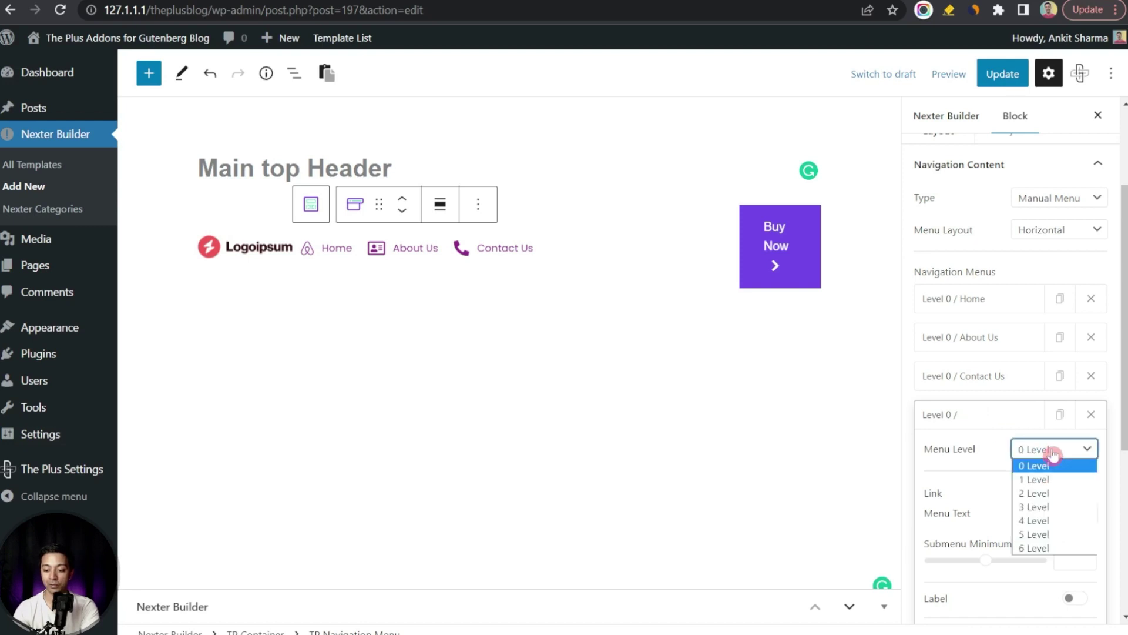
pyautogui.click(1054, 481)
pyautogui.click(1048, 543)
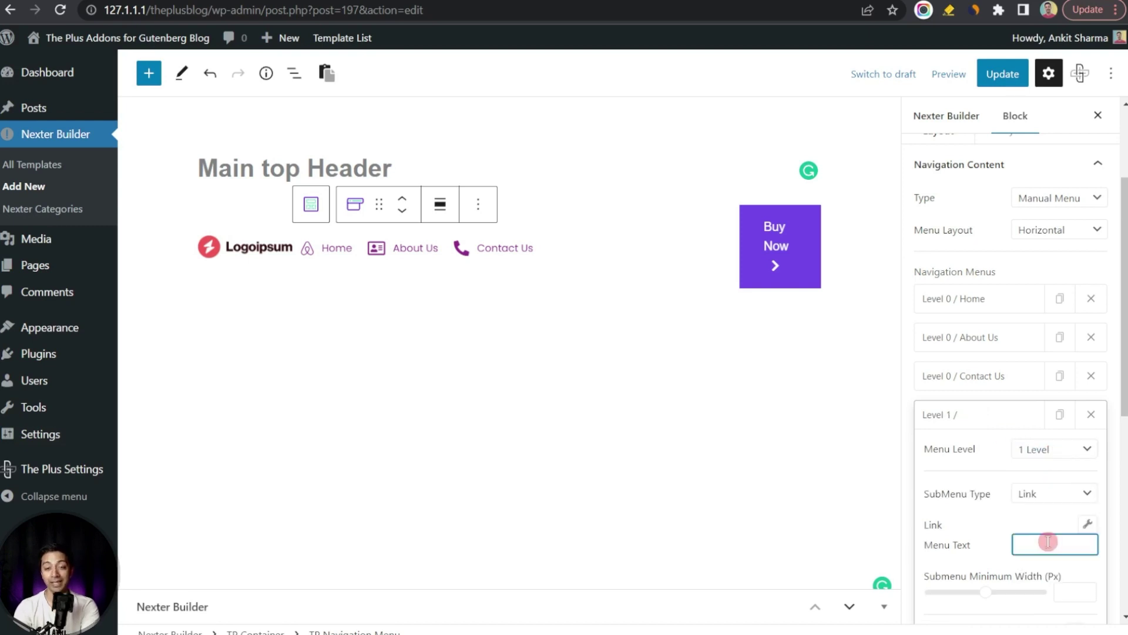
pyautogui.write('Services')
pyautogui.scroll(-3, 1000, 500)
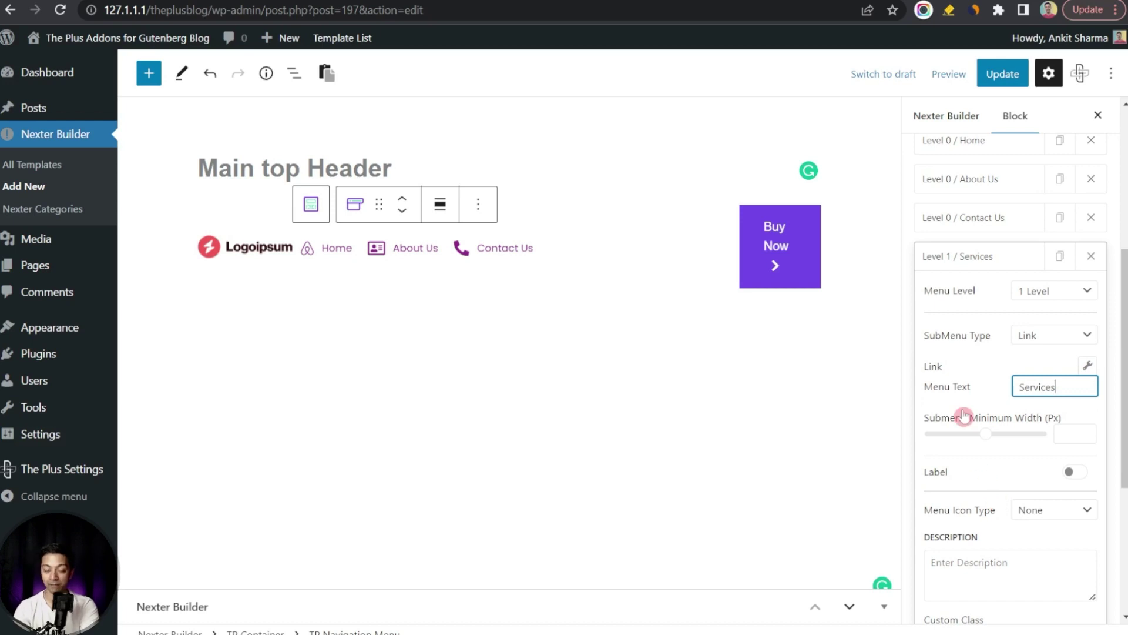
pyautogui.click(1000, 262)
pyautogui.moveTo(953, 373); pyautogui.dragTo(964, 332)
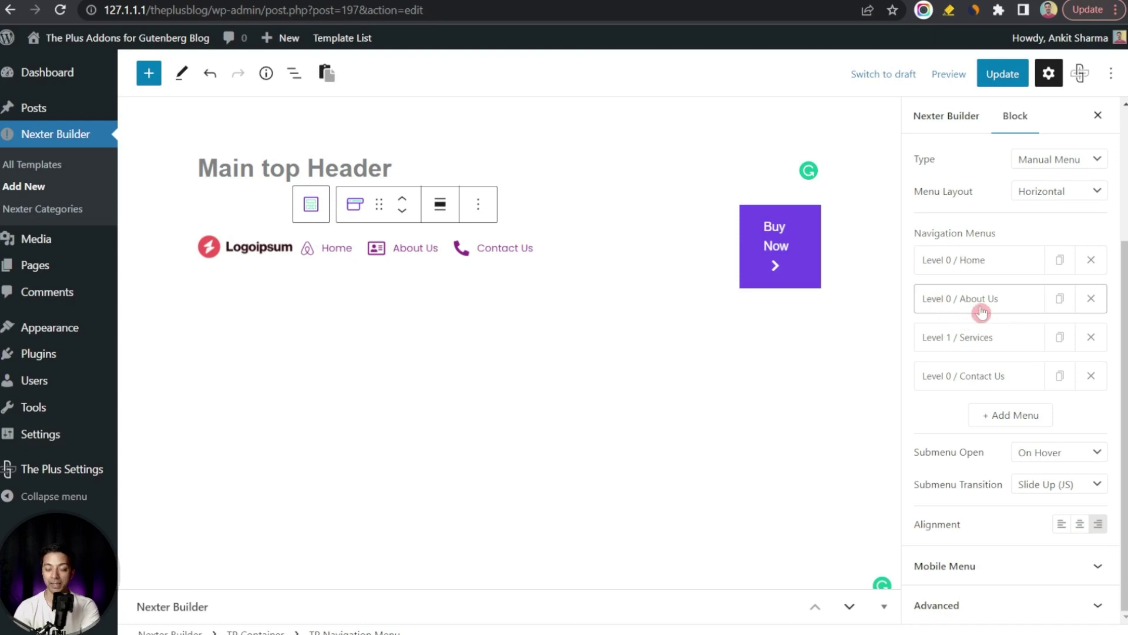
# Update the header template and check the Services dropdown under About Us on the live site.
pyautogui.click(1003, 76)
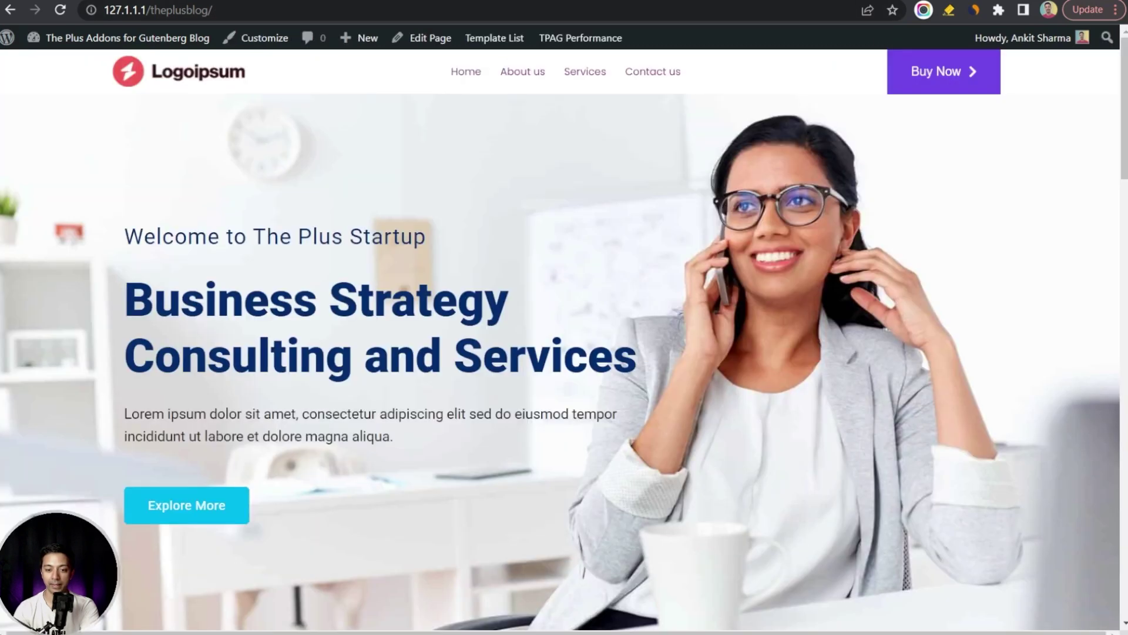
pyautogui.click(59, 10)
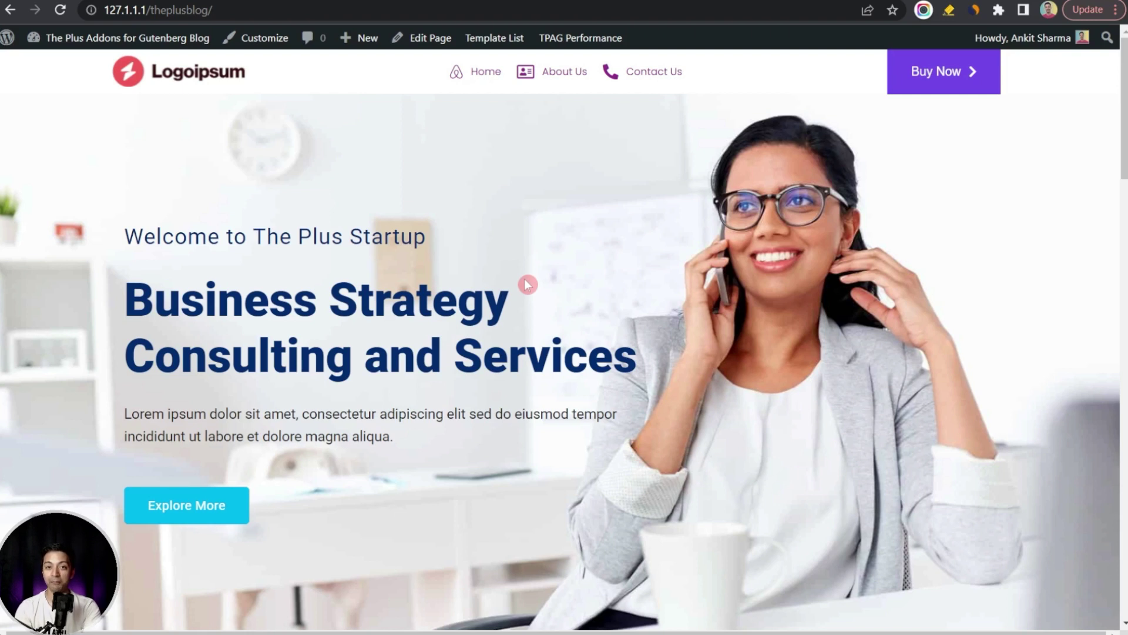
pyautogui.moveTo(555, 74)
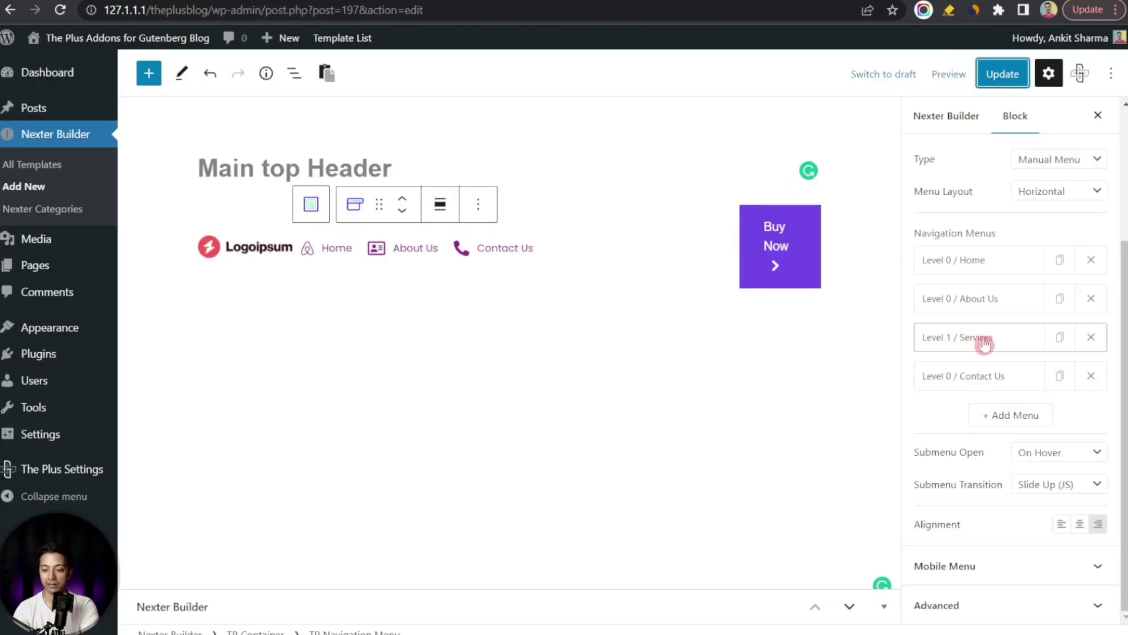
# Review the Services submenu item's settings, which use the Link type.
pyautogui.click(952, 341)
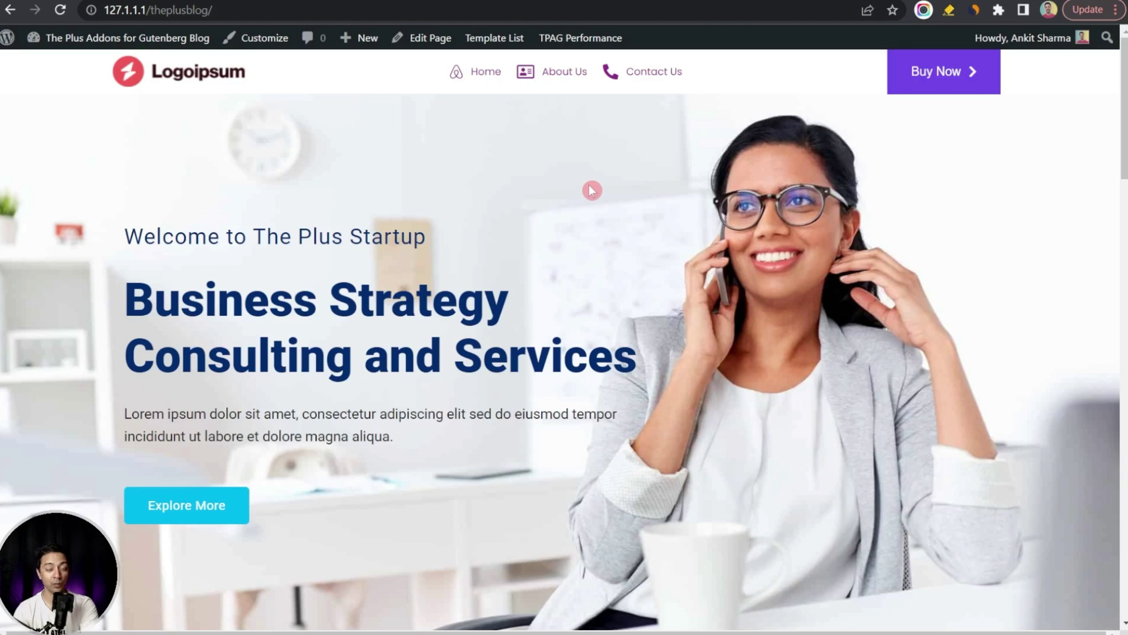
pyautogui.moveTo(551, 78)
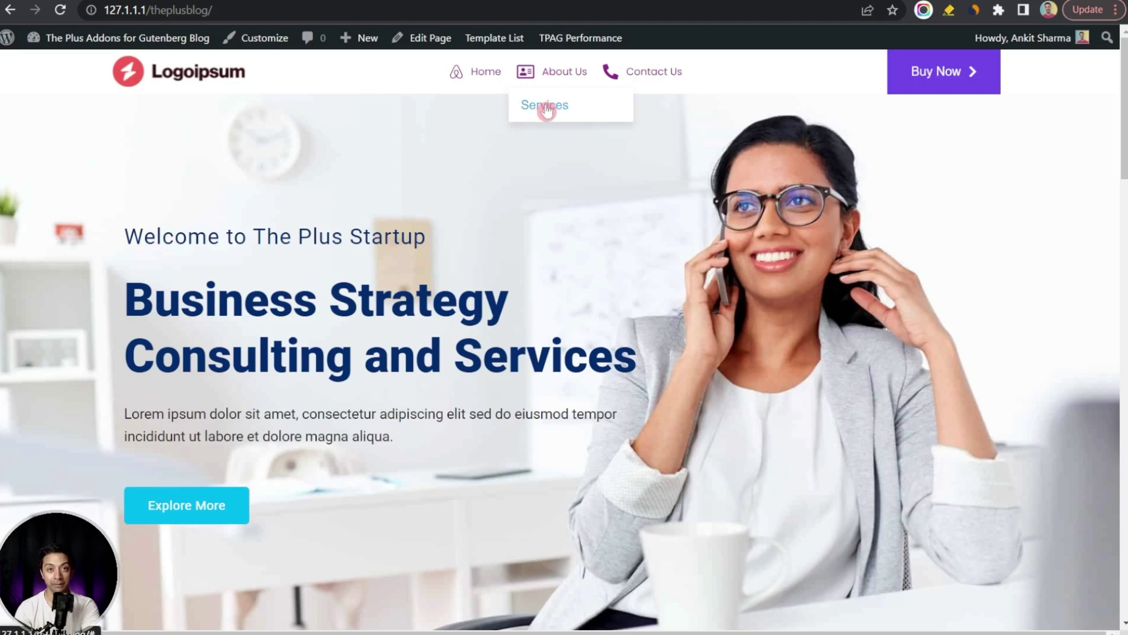
pyautogui.click(989, 329)
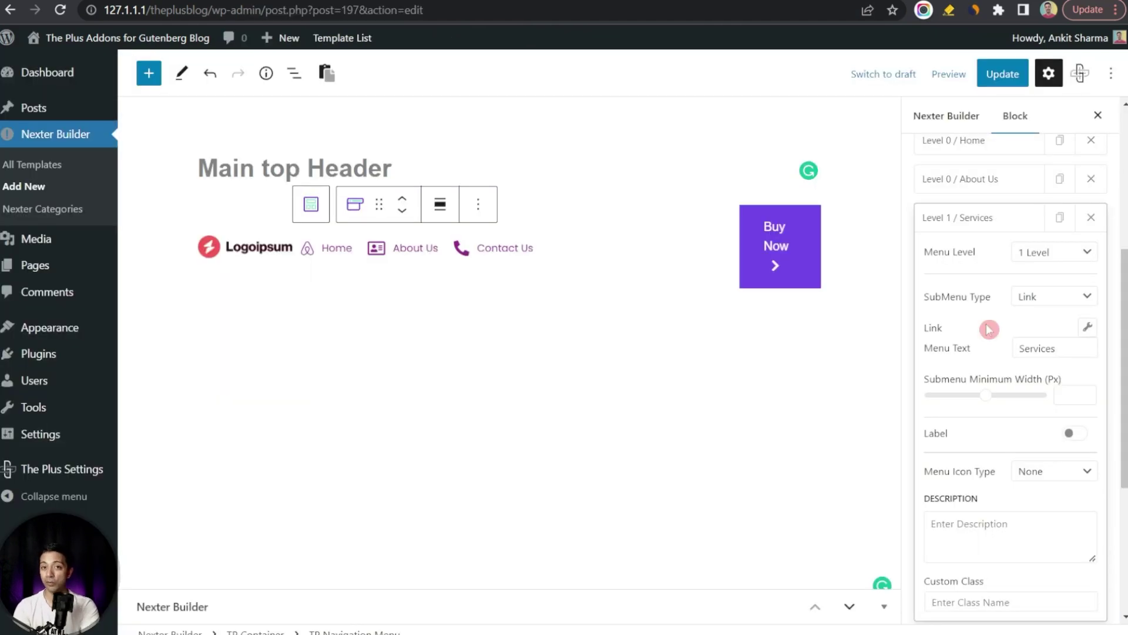
pyautogui.click(1069, 304)
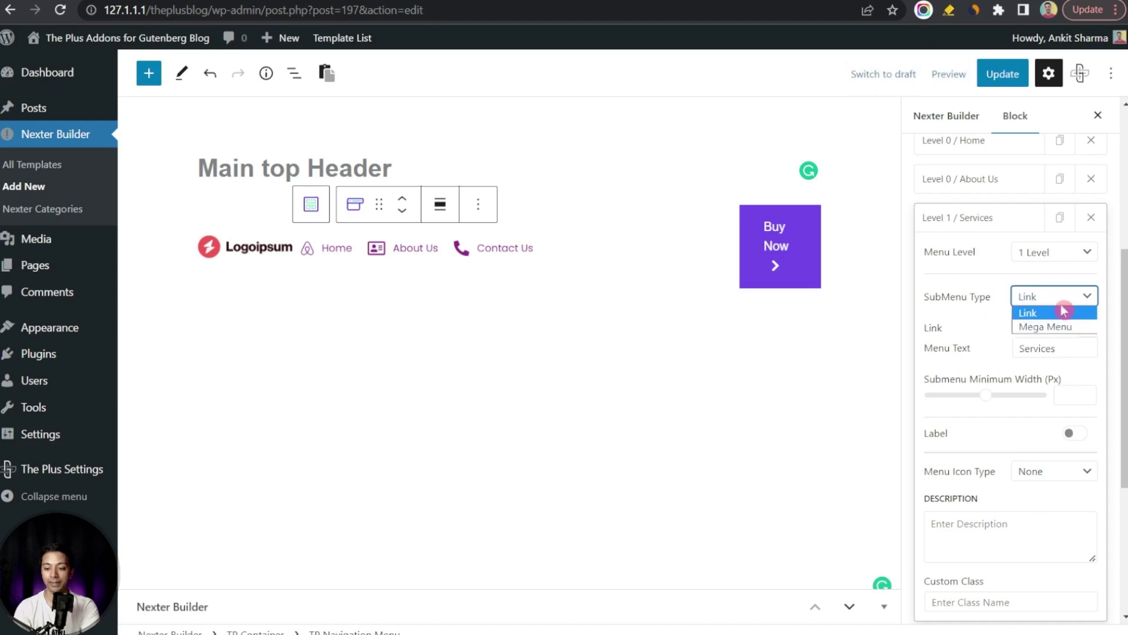